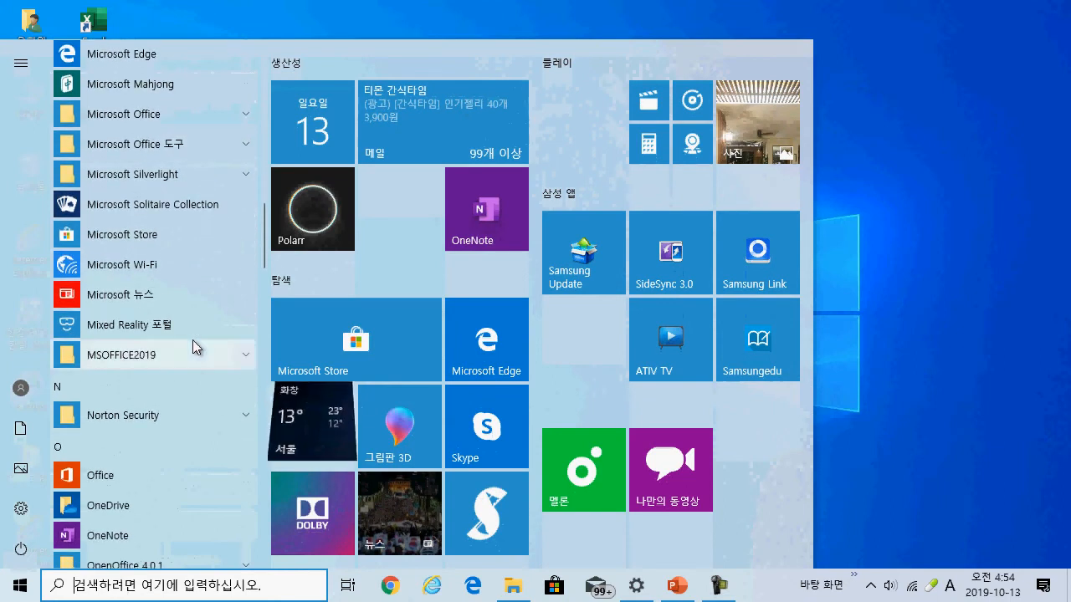
Examine the programs installed in the Microsoft Office and MSOFFICE2019 groups, and return to the desktop
{"action": "left_click", "coordinate": [168, 105]}
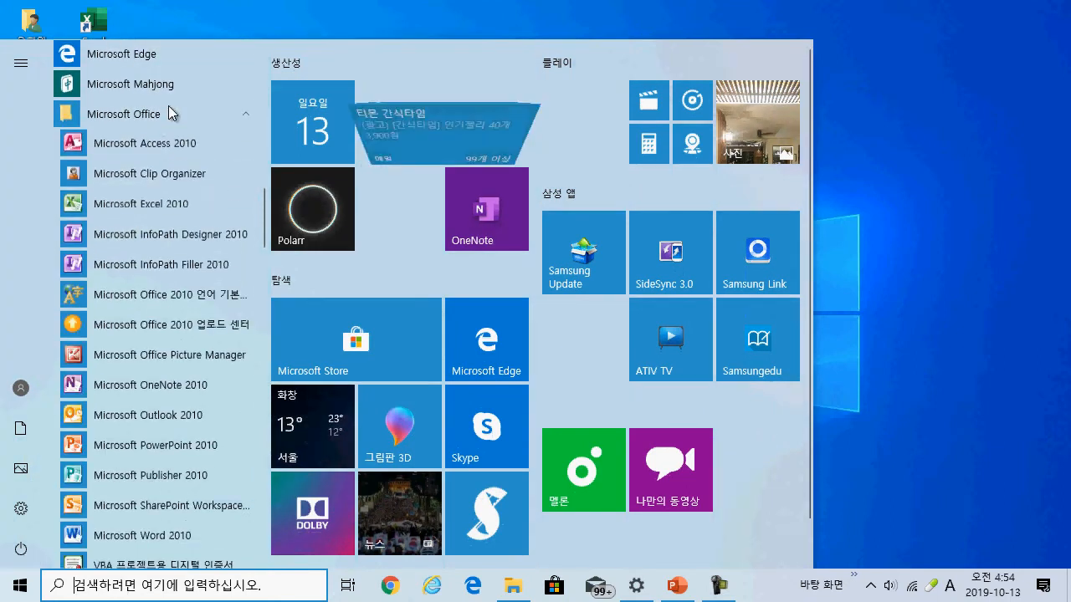
{"action": "scroll", "coordinate": [202, 241], "scroll_direction": "down", "scroll_amount": 5}
{"action": "scroll", "coordinate": [202, 240], "scroll_direction": "up", "scroll_amount": 2}
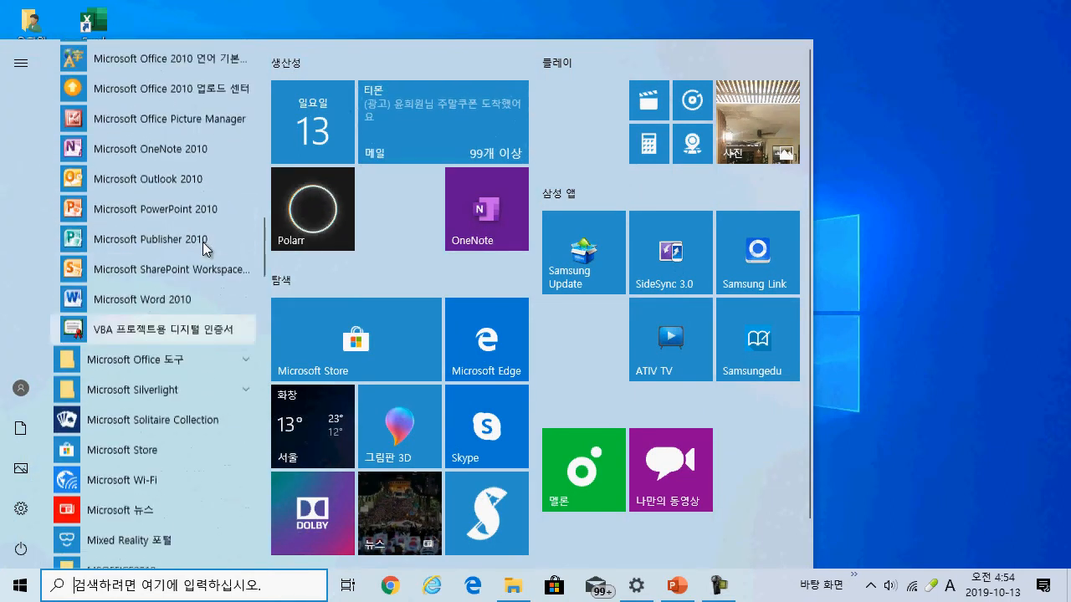
{"action": "scroll", "coordinate": [169, 283], "scroll_direction": "down", "scroll_amount": 2}
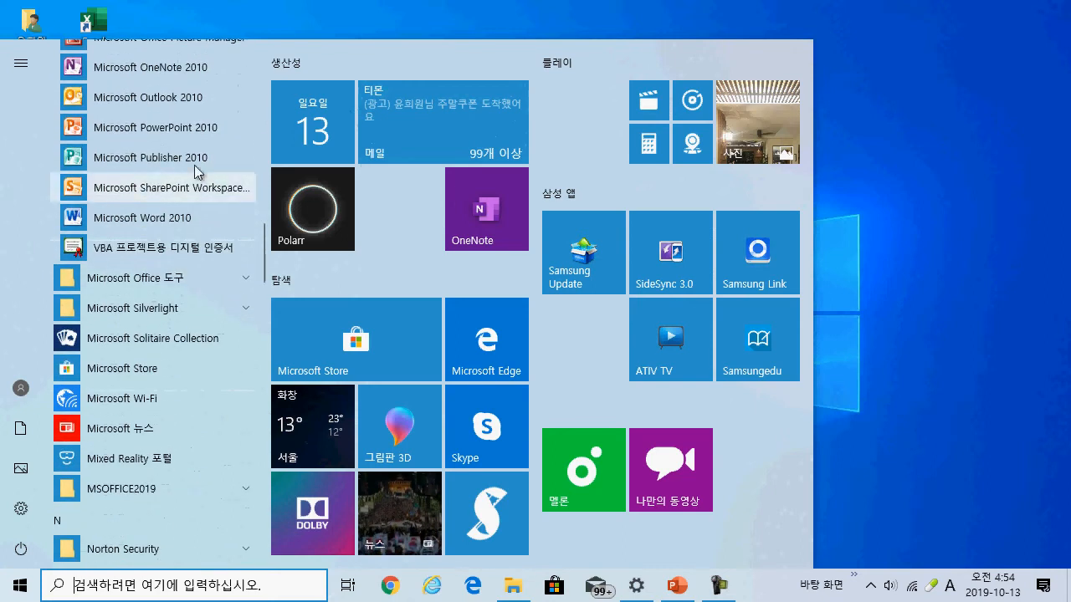
{"action": "scroll", "coordinate": [209, 203], "scroll_direction": "up", "scroll_amount": 4}
{"action": "scroll", "coordinate": [209, 203], "scroll_direction": "up", "scroll_amount": 4}
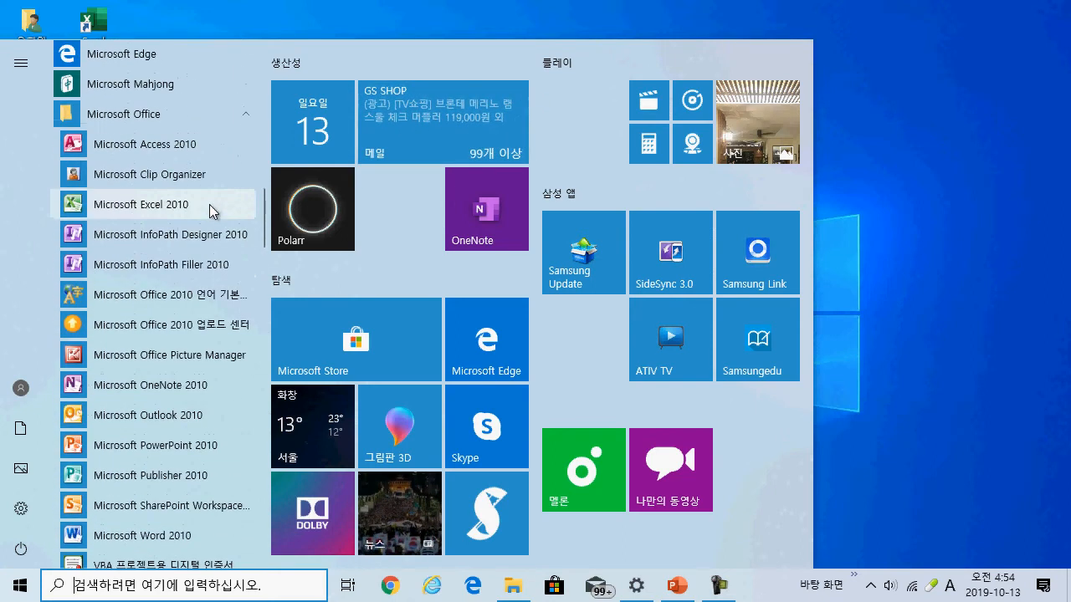
{"action": "scroll", "coordinate": [201, 401], "scroll_direction": "down", "scroll_amount": 9}
{"action": "left_click", "coordinate": [196, 411]}
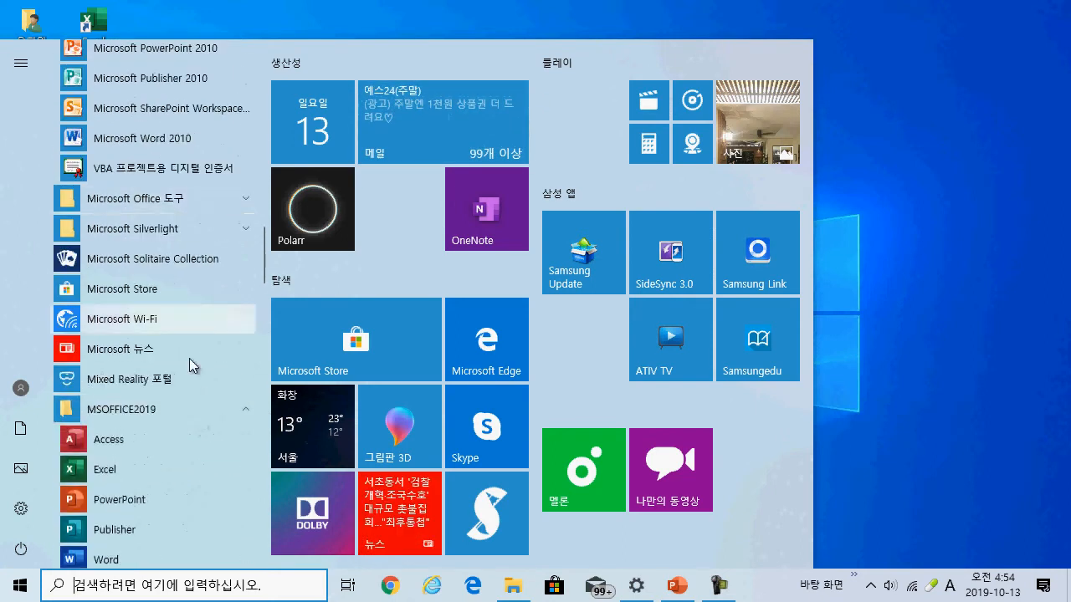
{"action": "scroll", "coordinate": [210, 262], "scroll_direction": "down", "scroll_amount": 3}
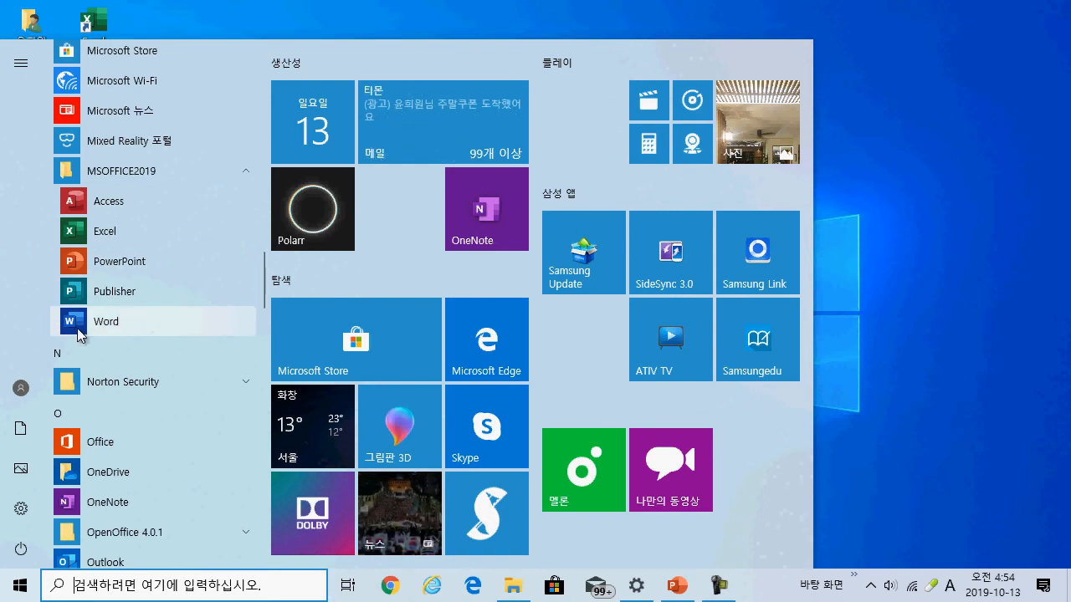
{"action": "left_click", "coordinate": [921, 214]}
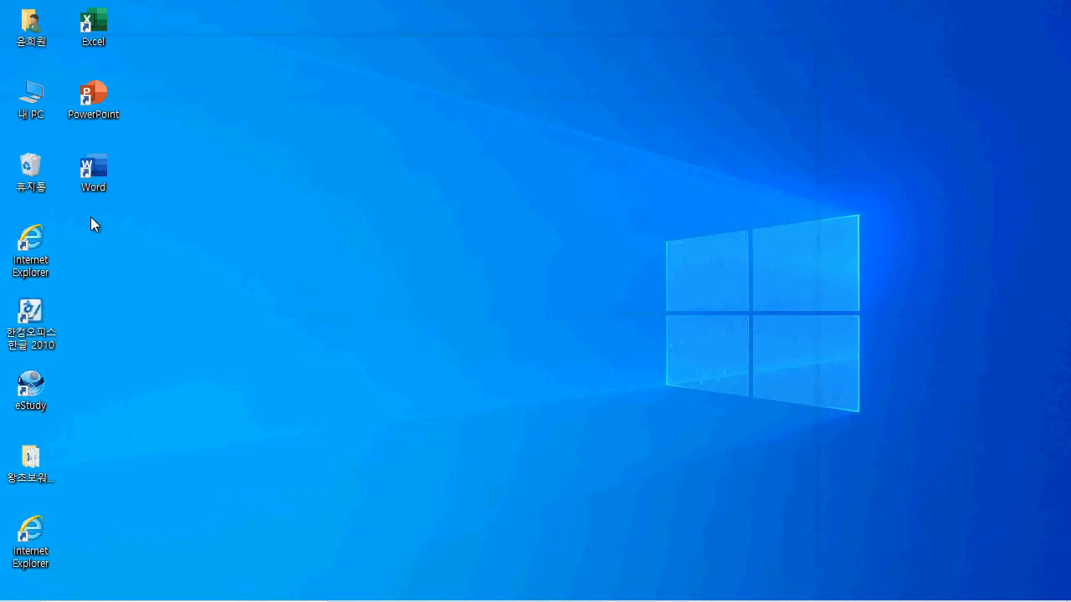
Start Word from the desktop and create a new blank document
{"action": "double_click", "coordinate": [92, 173]}
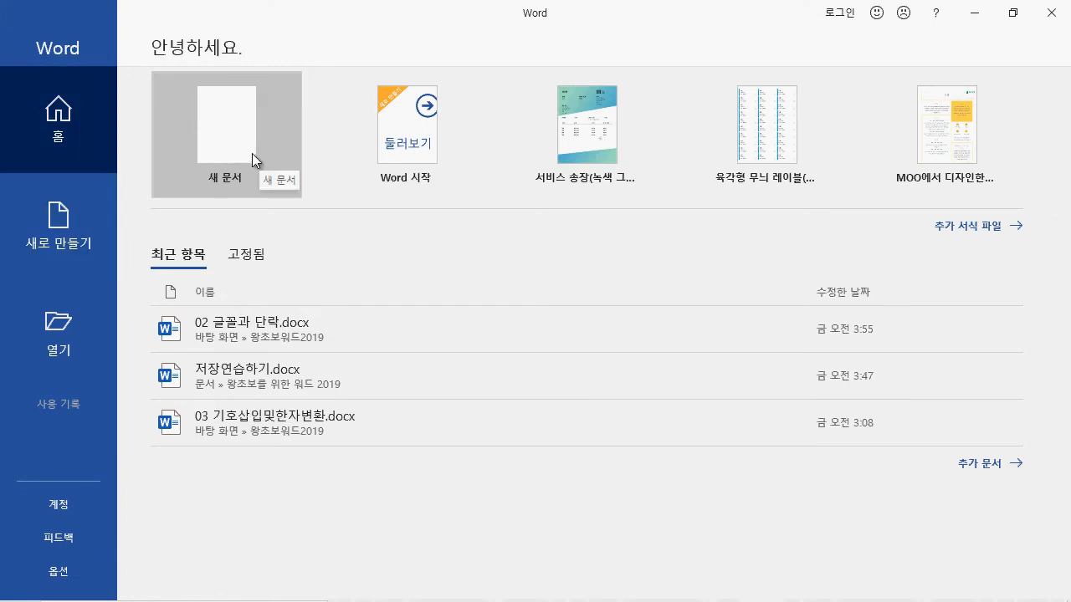
{"action": "left_click", "coordinate": [59, 231]}
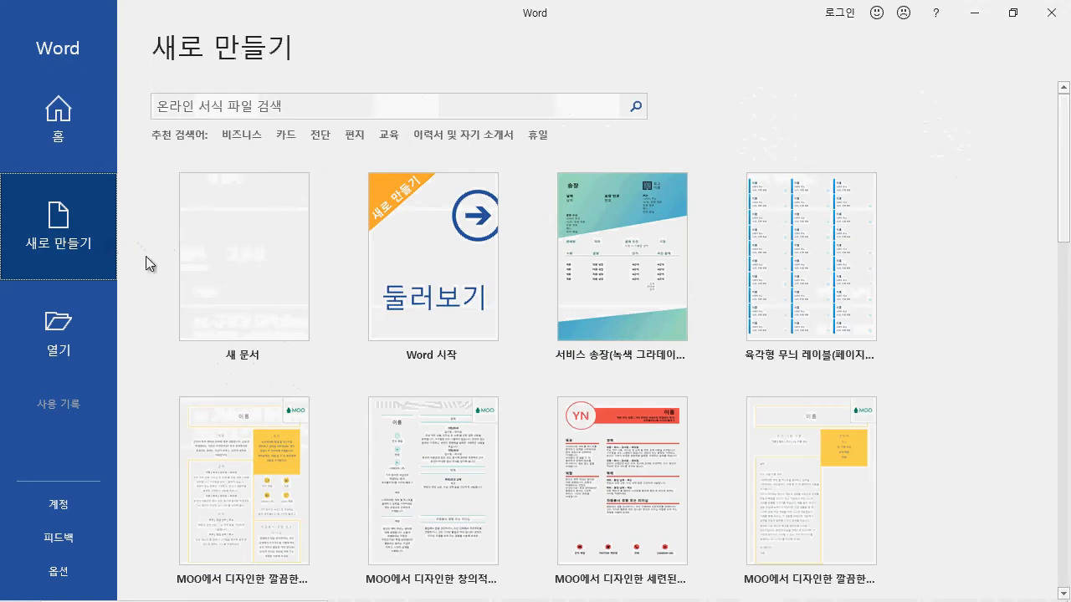
{"action": "left_click", "coordinate": [241, 271]}
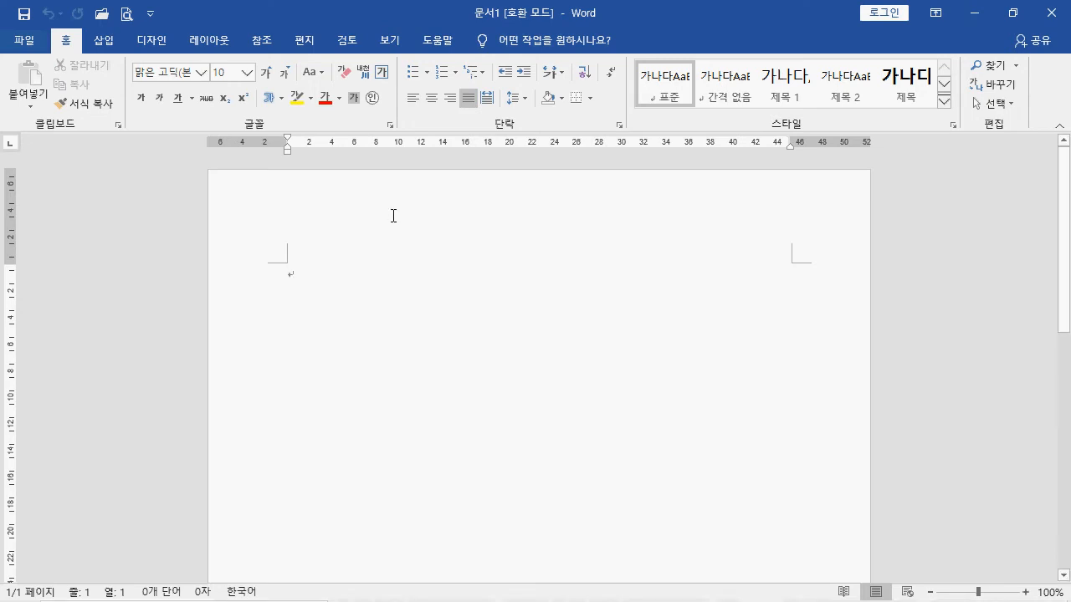
Look over the blank page and open the Clipboard pane
{"action": "scroll", "coordinate": [472, 315], "scroll_direction": "down", "scroll_amount": 10}
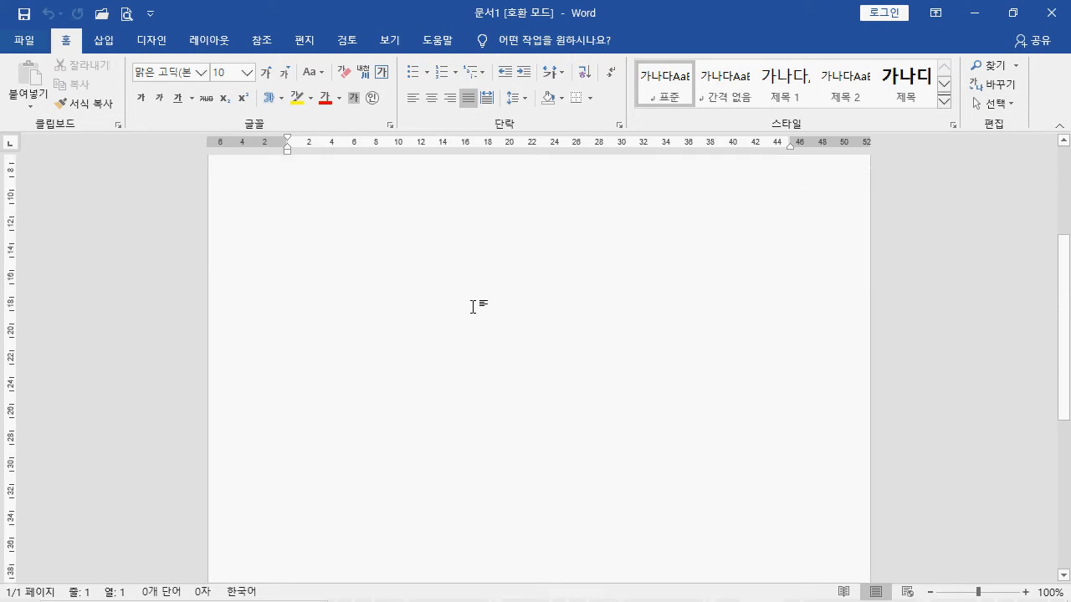
{"action": "scroll", "coordinate": [472, 315], "scroll_direction": "up", "scroll_amount": 3}
{"action": "scroll", "coordinate": [472, 314], "scroll_direction": "up", "scroll_amount": 5}
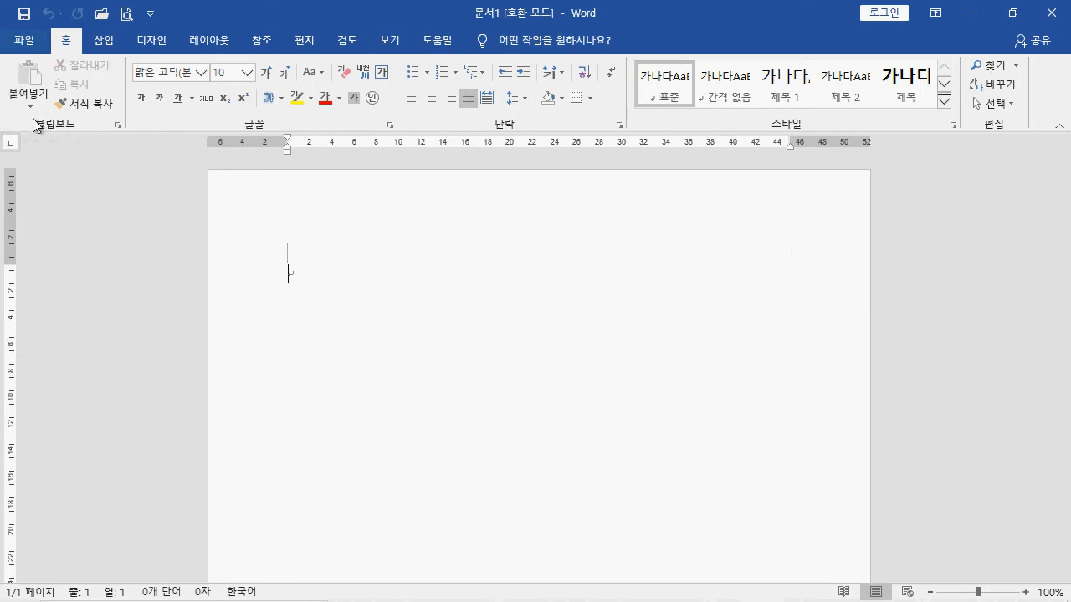
{"action": "left_click", "coordinate": [121, 127]}
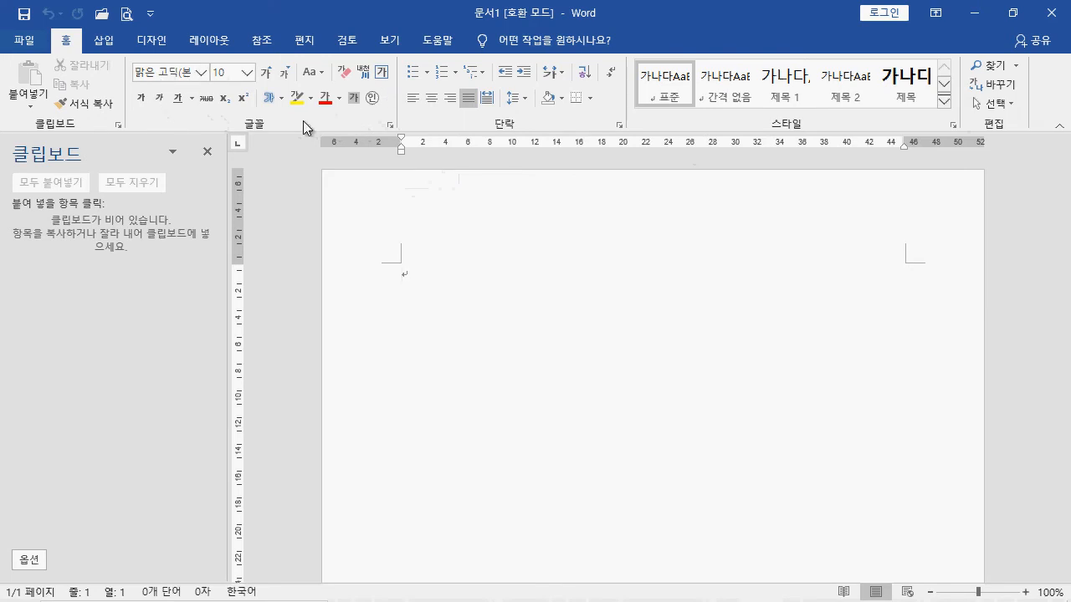
Examine the available fonts and font sizes without choosing any
{"action": "left_click", "coordinate": [202, 74]}
{"action": "scroll", "coordinate": [216, 335], "scroll_direction": "down", "scroll_amount": 10}
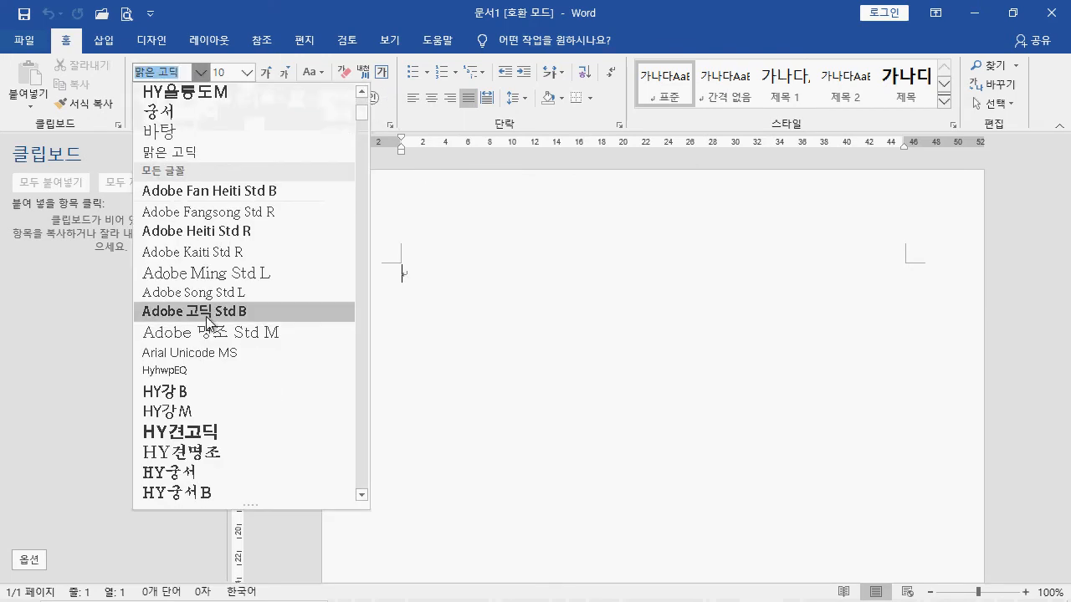
{"action": "scroll", "coordinate": [216, 322], "scroll_direction": "up", "scroll_amount": 10}
{"action": "left_click", "coordinate": [245, 73]}
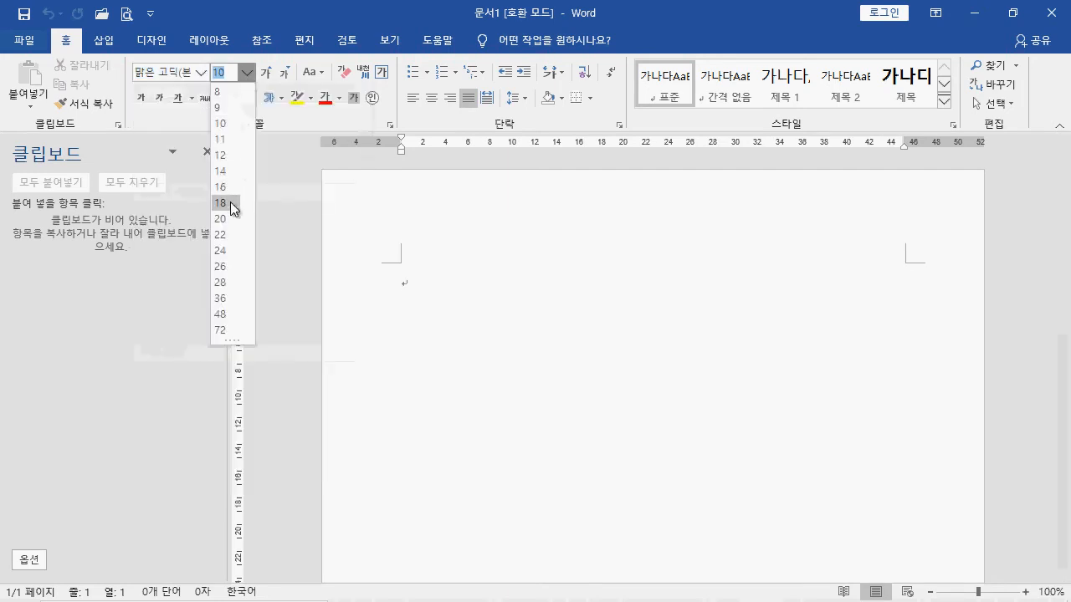
{"action": "left_click", "coordinate": [248, 74]}
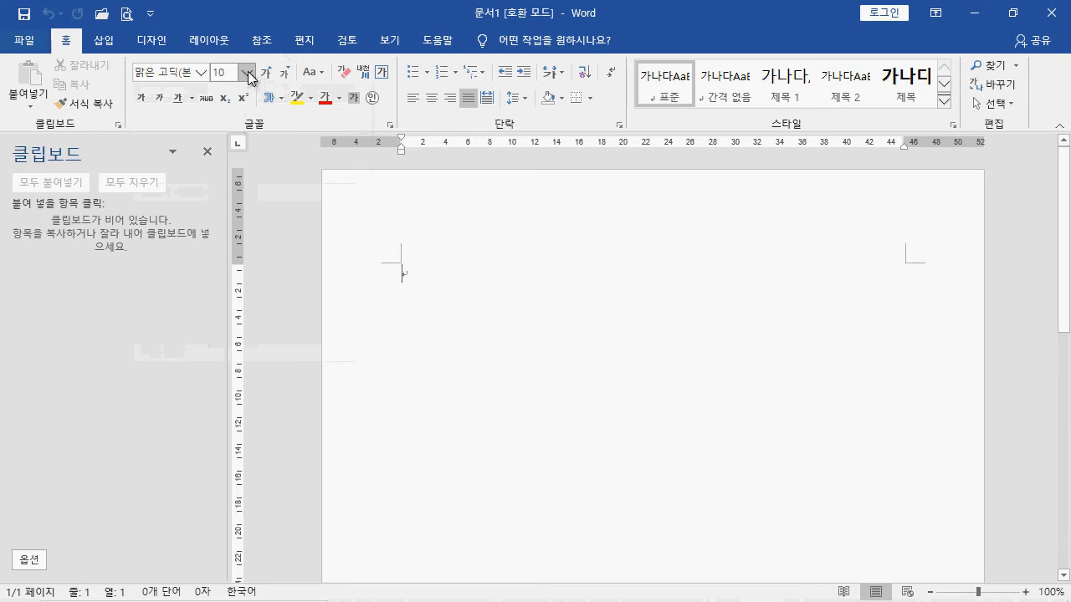
{"action": "left_click", "coordinate": [248, 73]}
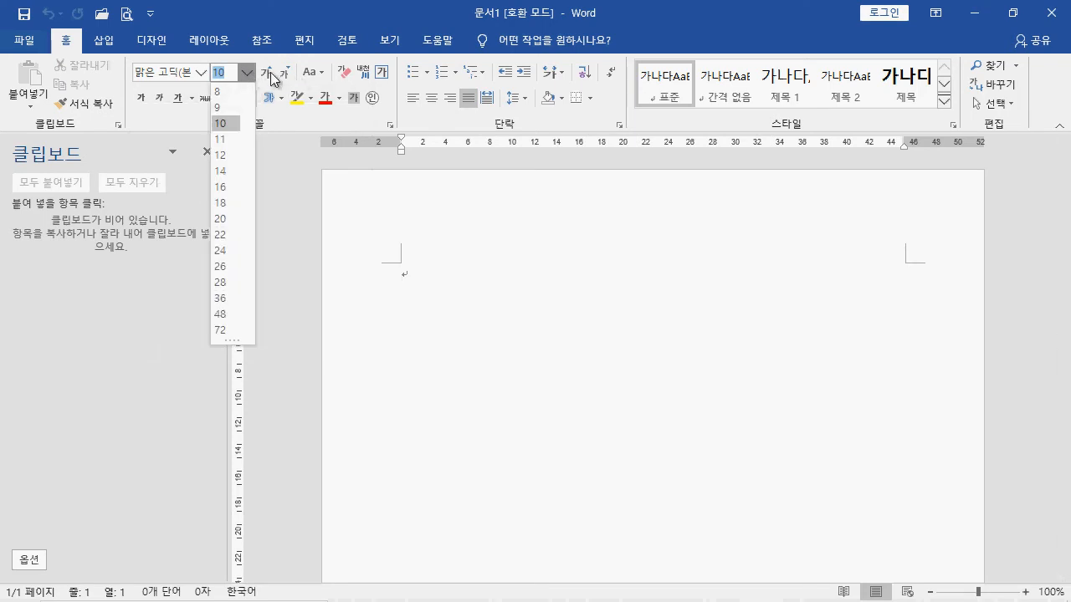
Try increasing the font size to 11, look at the change-case options, and clear the formatting again
{"action": "left_click", "coordinate": [270, 72]}
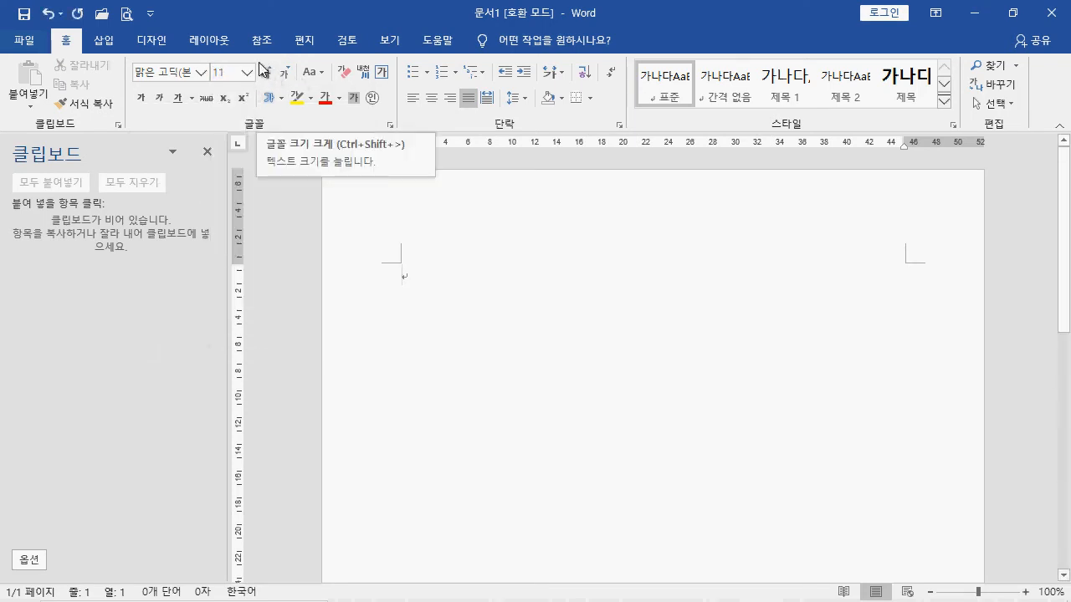
{"action": "left_click", "coordinate": [317, 78]}
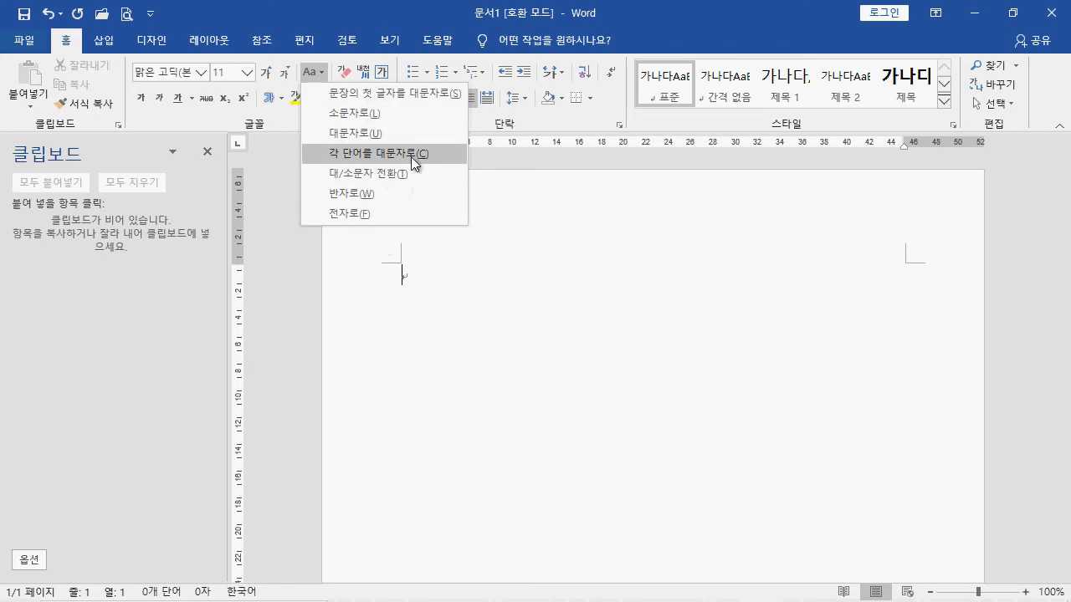
{"action": "left_click", "coordinate": [378, 38]}
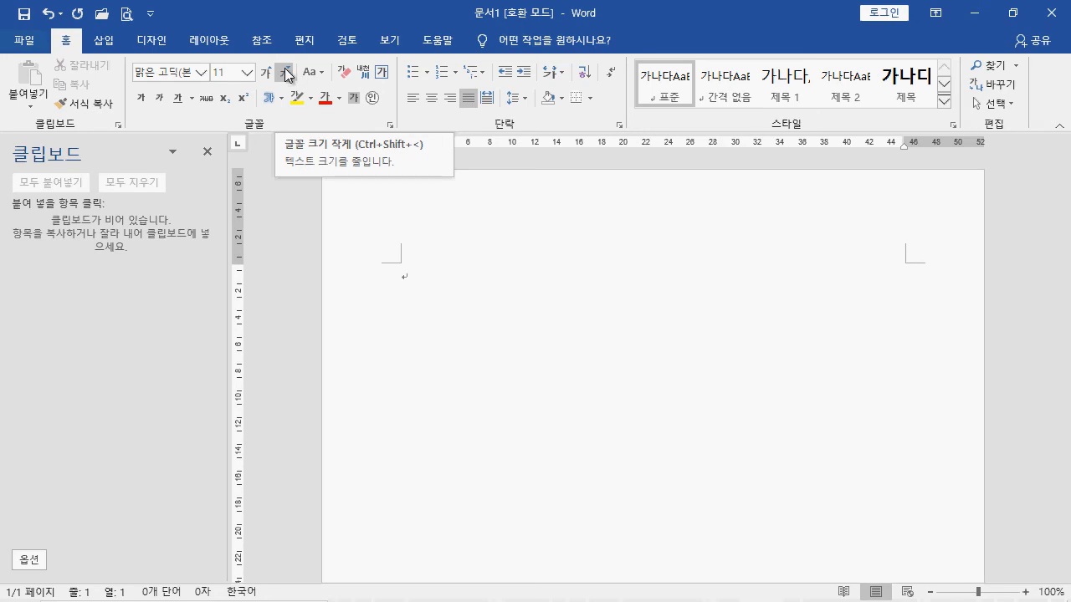
{"action": "left_click", "coordinate": [344, 73]}
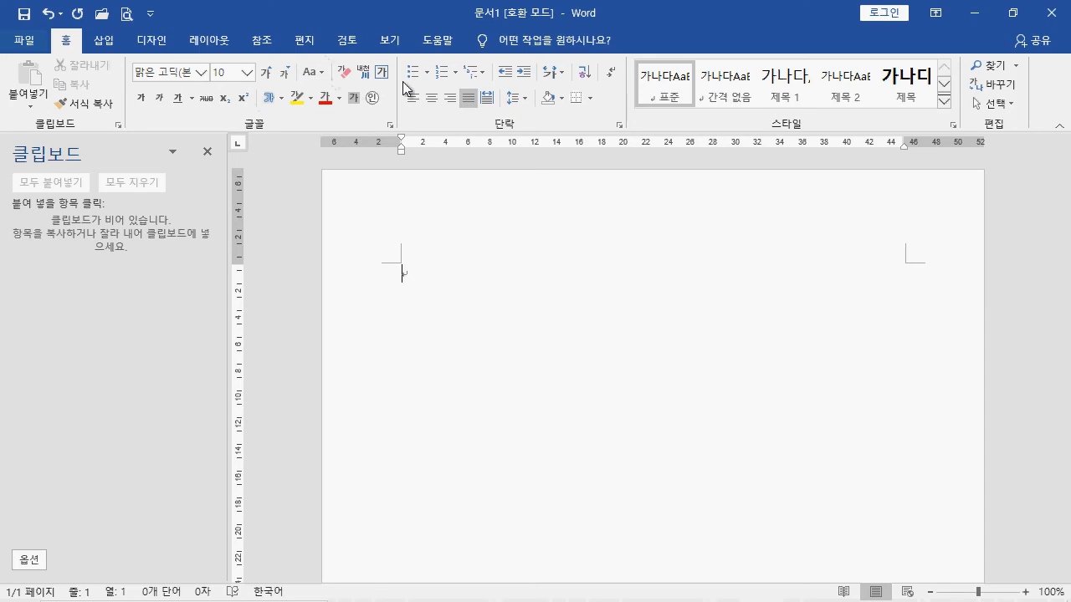
Examine the available underline styles and the text effects gallery
{"action": "left_click", "coordinate": [192, 99]}
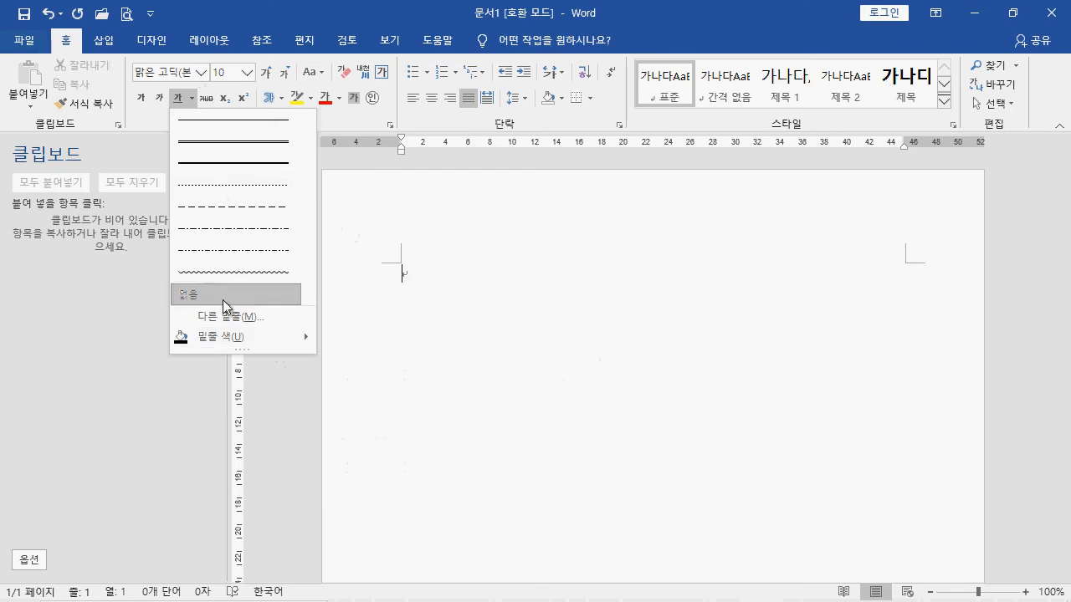
{"action": "left_click", "coordinate": [130, 116]}
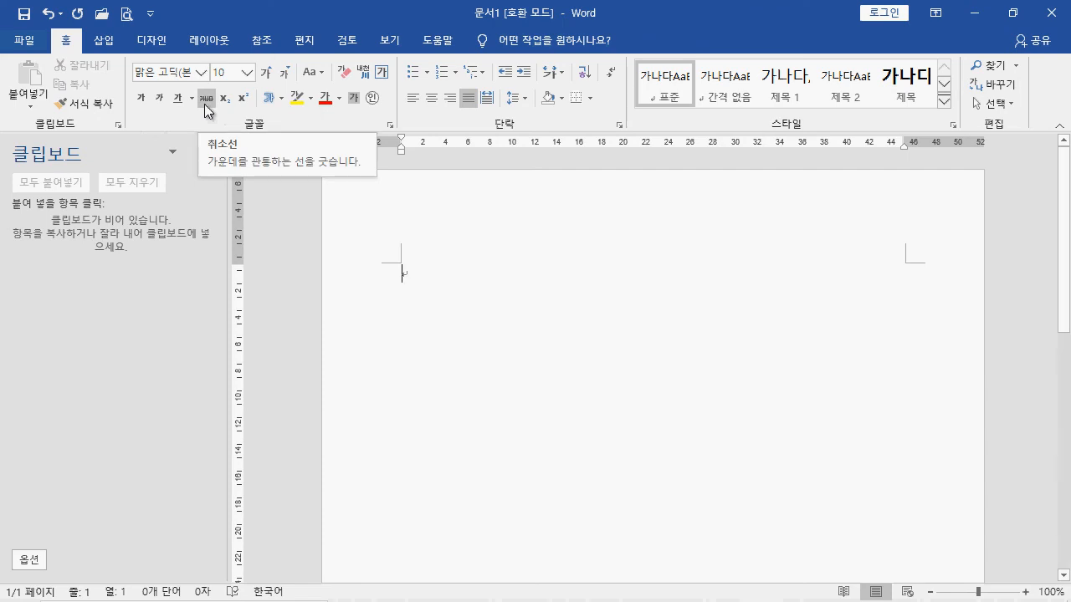
{"action": "left_click", "coordinate": [282, 99]}
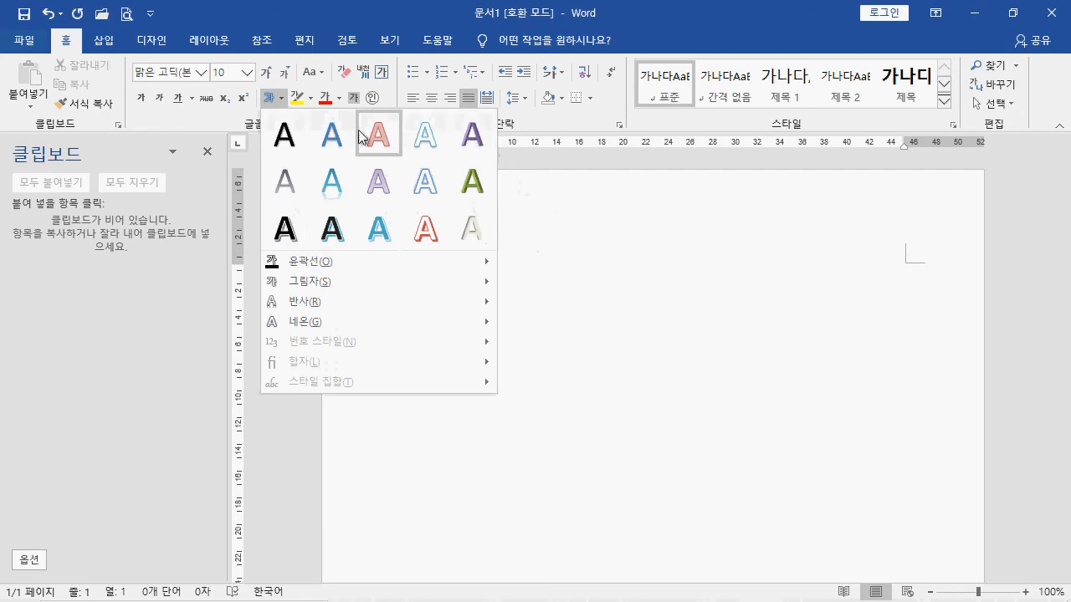
{"action": "left_click", "coordinate": [285, 99]}
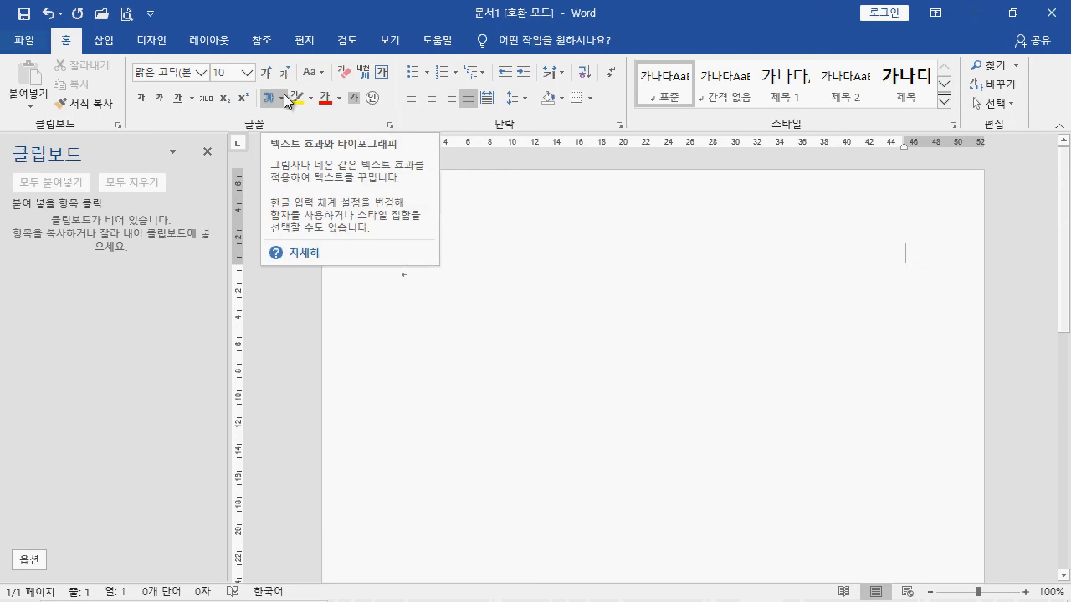
{"action": "left_click", "coordinate": [283, 99]}
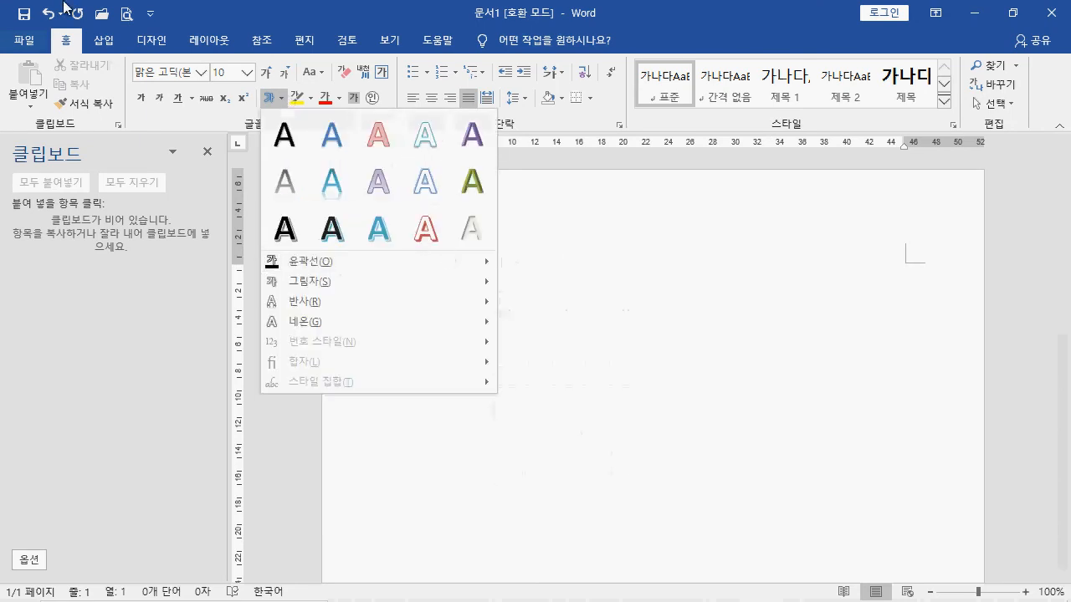
Examine the WordArt styles that can be inserted into the document
{"action": "left_click", "coordinate": [103, 40]}
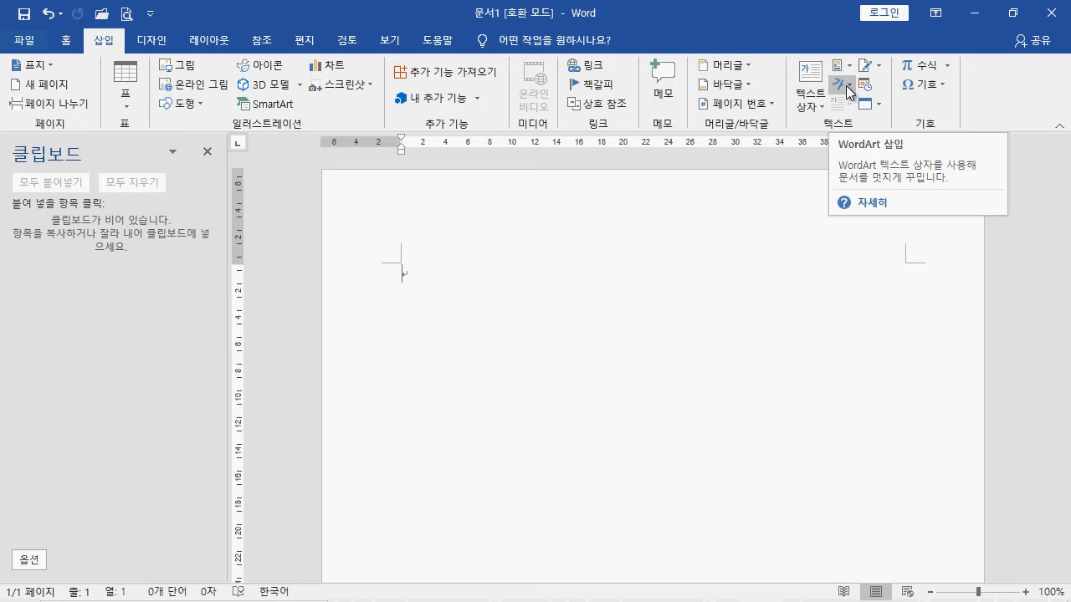
{"action": "left_click", "coordinate": [847, 85]}
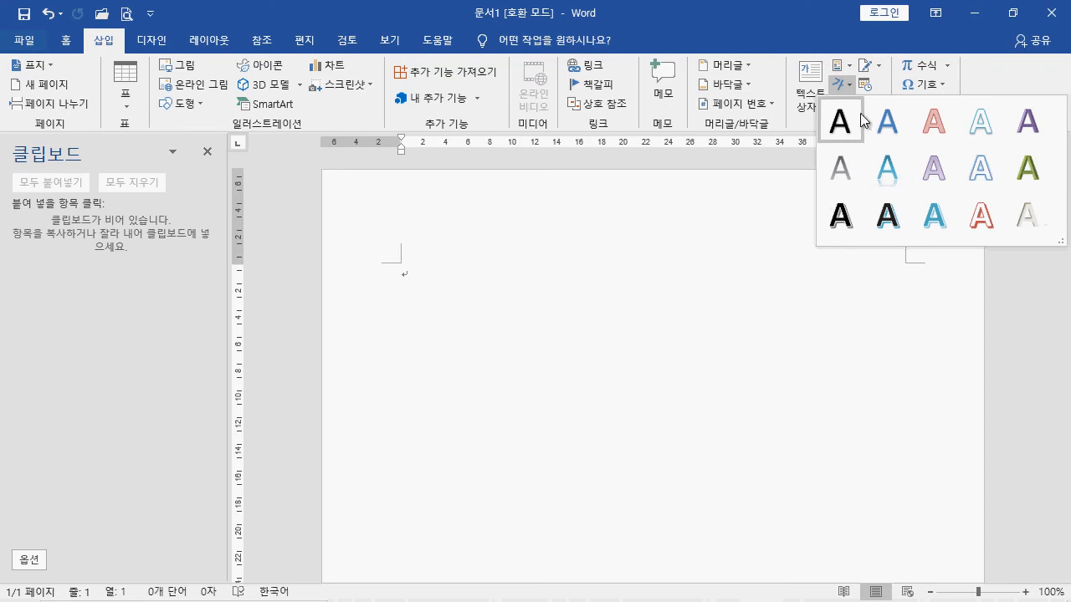
{"action": "left_click", "coordinate": [854, 86]}
{"action": "left_click", "coordinate": [854, 86]}
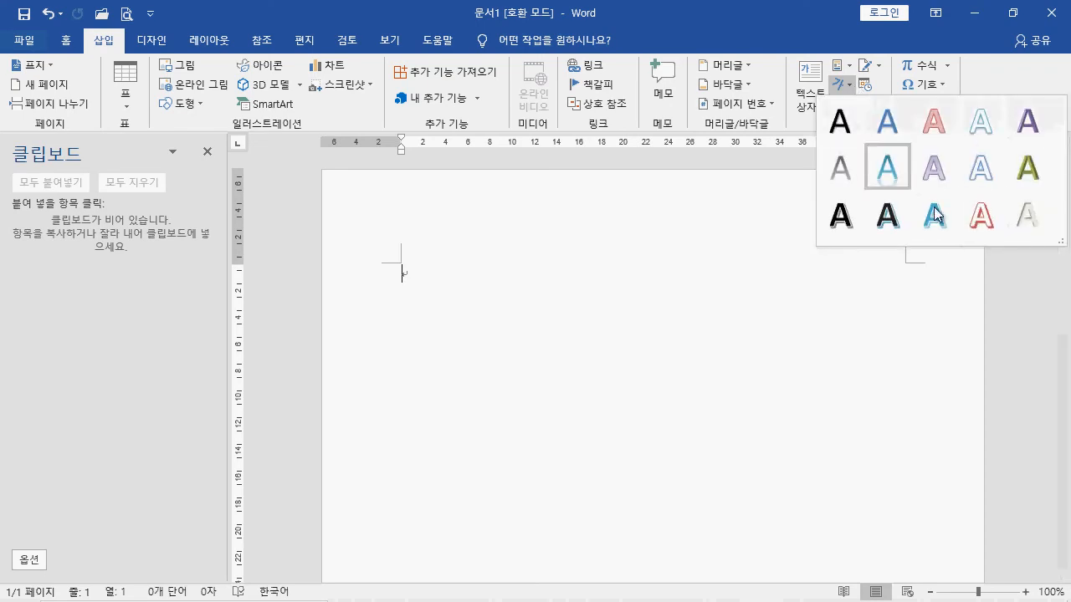
Try the blue text effect in the third row of the text effects gallery for the text at the cursor
{"action": "left_click", "coordinate": [66, 40]}
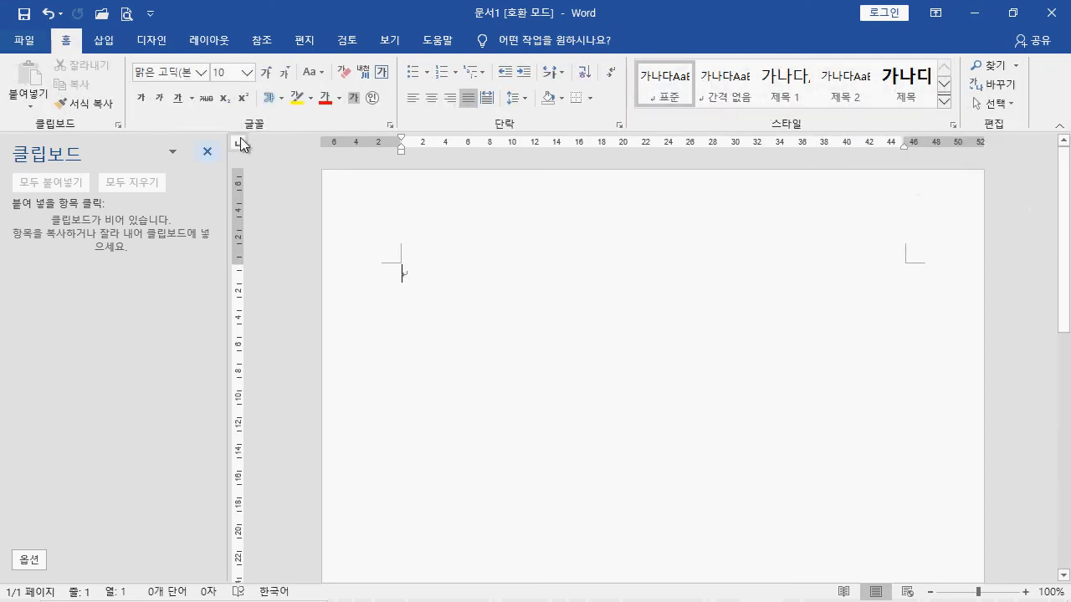
{"action": "left_click", "coordinate": [281, 98]}
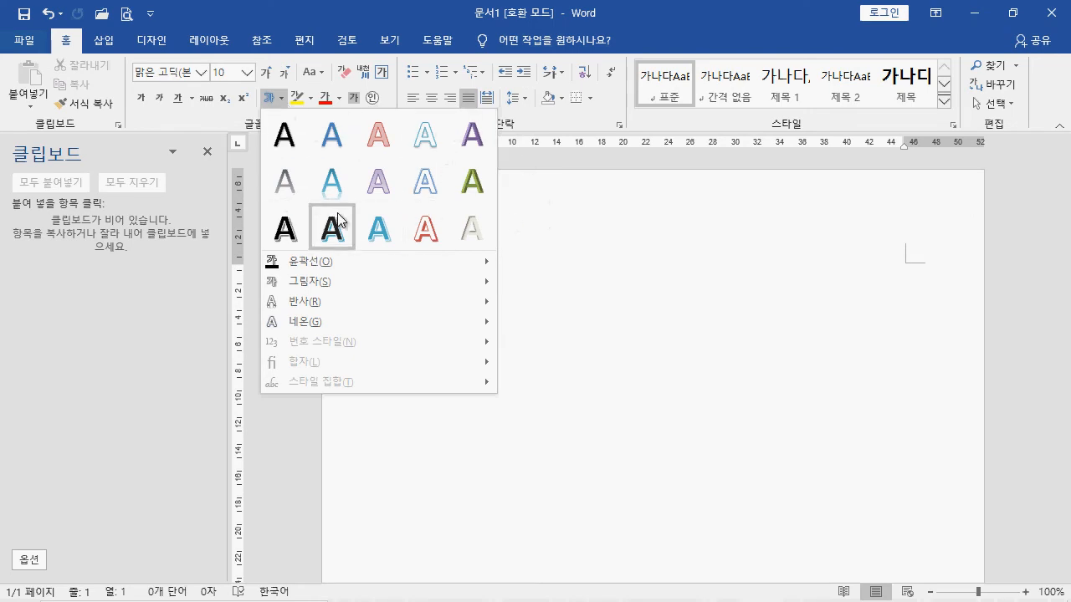
{"action": "left_click", "coordinate": [379, 228]}
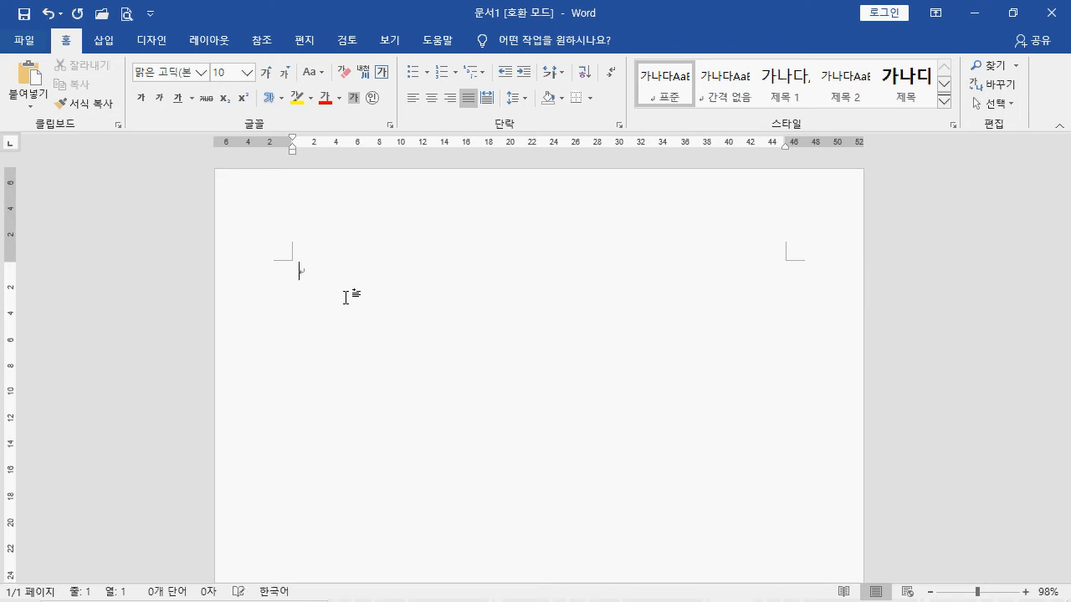
Enter "가나다라마바사" on two separate lines with an empty line between them
{"action": "type", "text": "가나다라마바사  가나다라마바사"}
{"action": "left_click", "coordinate": [410, 294]}
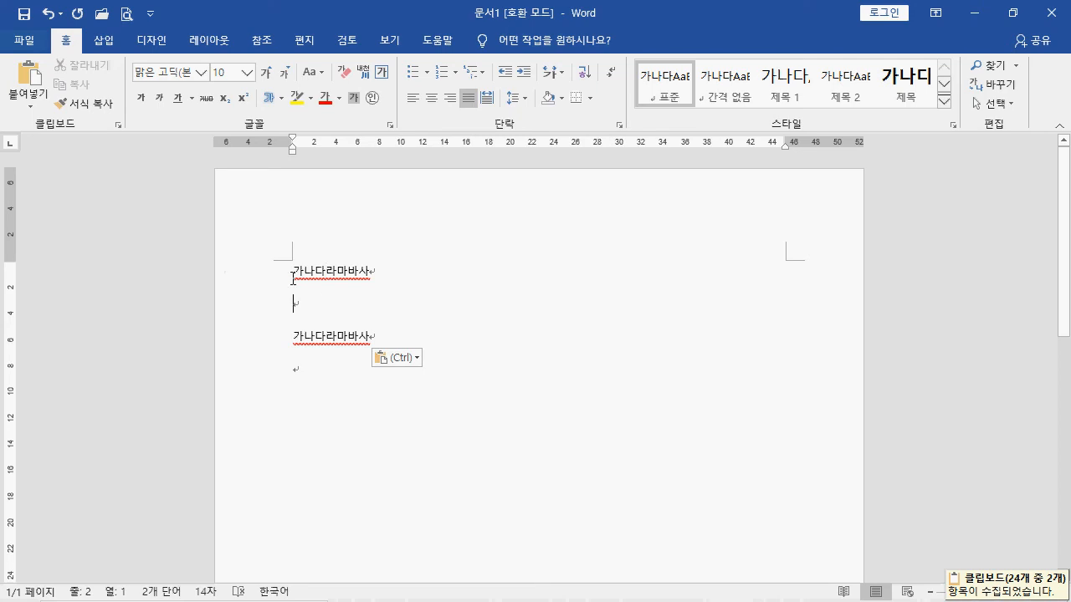
Highlight the first "가나다라마바사" line in yellow and set the second line's font color to red
{"action": "left_click_drag", "start_coordinate": [288, 272], "coordinate": [387, 272]}
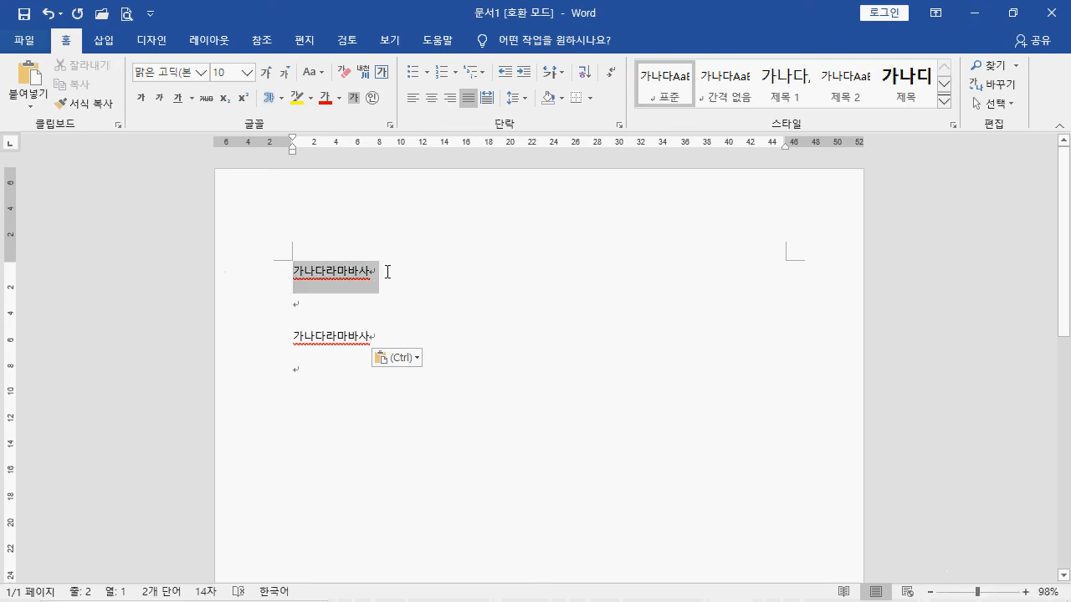
{"action": "left_click", "coordinate": [297, 98]}
{"action": "left_click_drag", "start_coordinate": [292, 336], "coordinate": [380, 337]}
{"action": "left_click", "coordinate": [329, 100]}
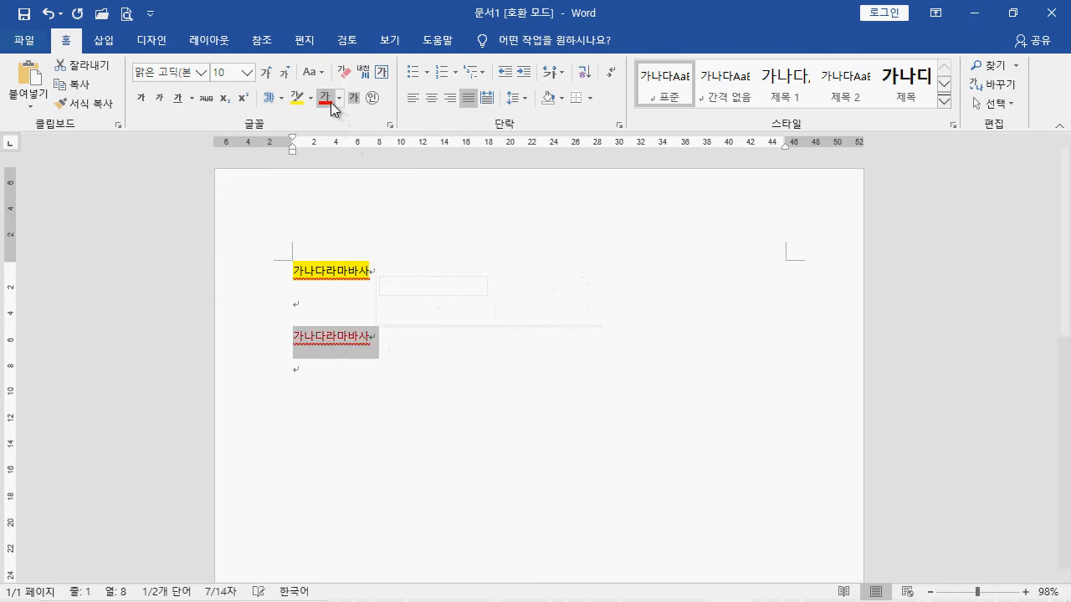
{"action": "left_click", "coordinate": [401, 337]}
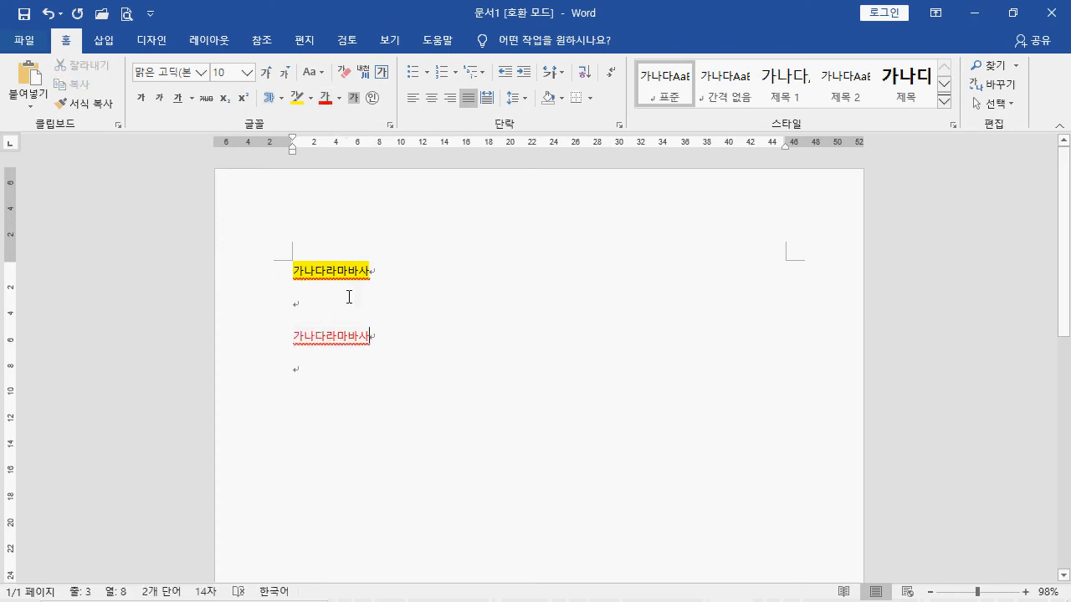
{"action": "left_click_drag", "start_coordinate": [292, 270], "coordinate": [400, 283]}
{"action": "left_click", "coordinate": [399, 282]}
{"action": "left_click", "coordinate": [294, 344]}
{"action": "left_click", "coordinate": [336, 339]}
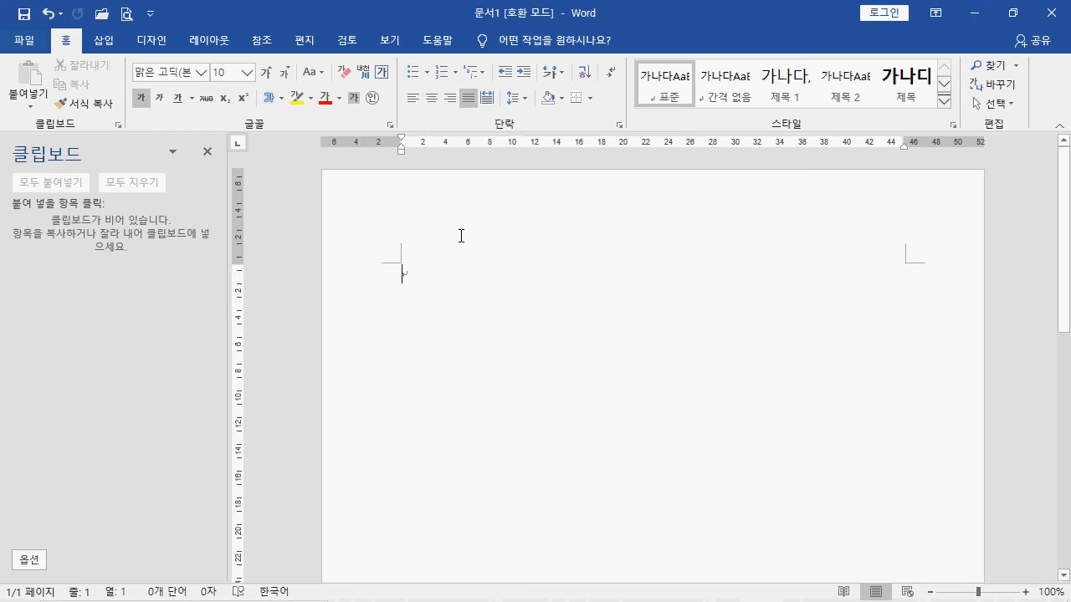
Examine the bullet, numbering and multilevel list libraries available for paragraphs
{"action": "left_click", "coordinate": [427, 75]}
{"action": "left_click", "coordinate": [455, 74]}
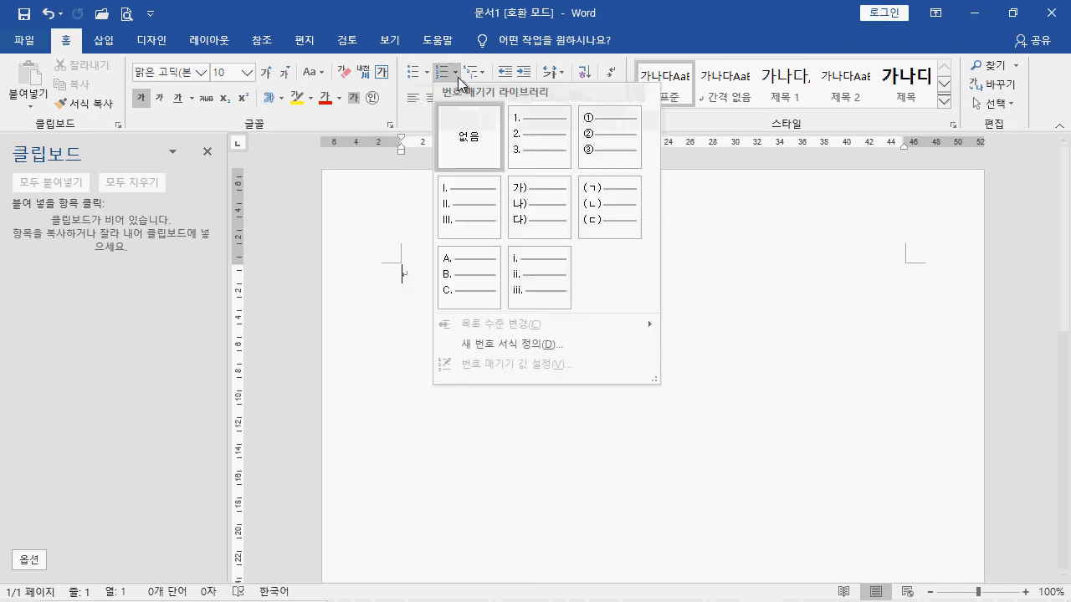
{"action": "left_click", "coordinate": [427, 72]}
{"action": "left_click", "coordinate": [427, 72]}
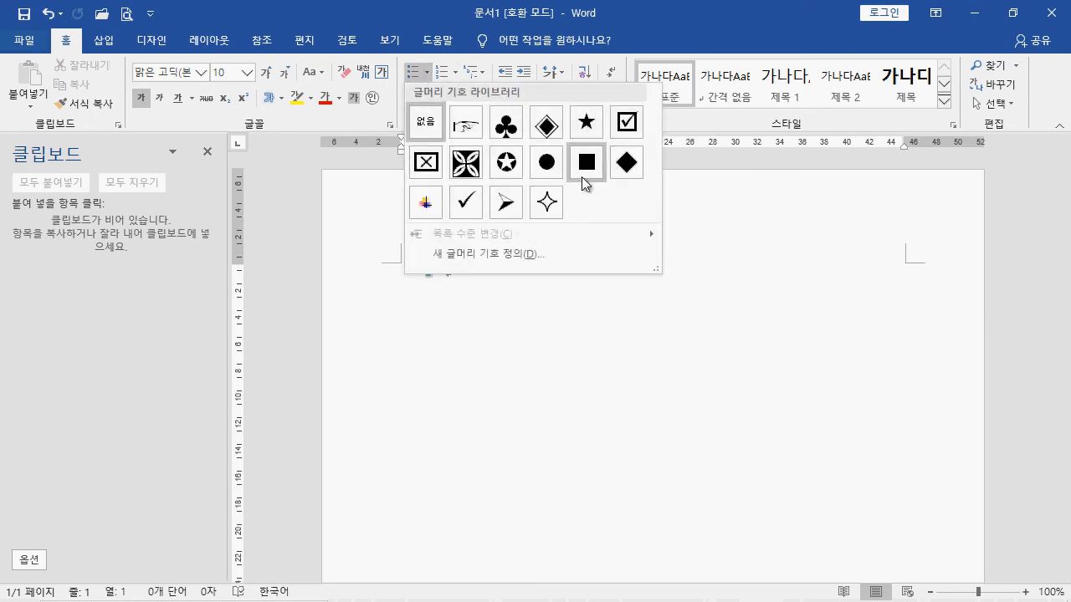
{"action": "left_click", "coordinate": [455, 74]}
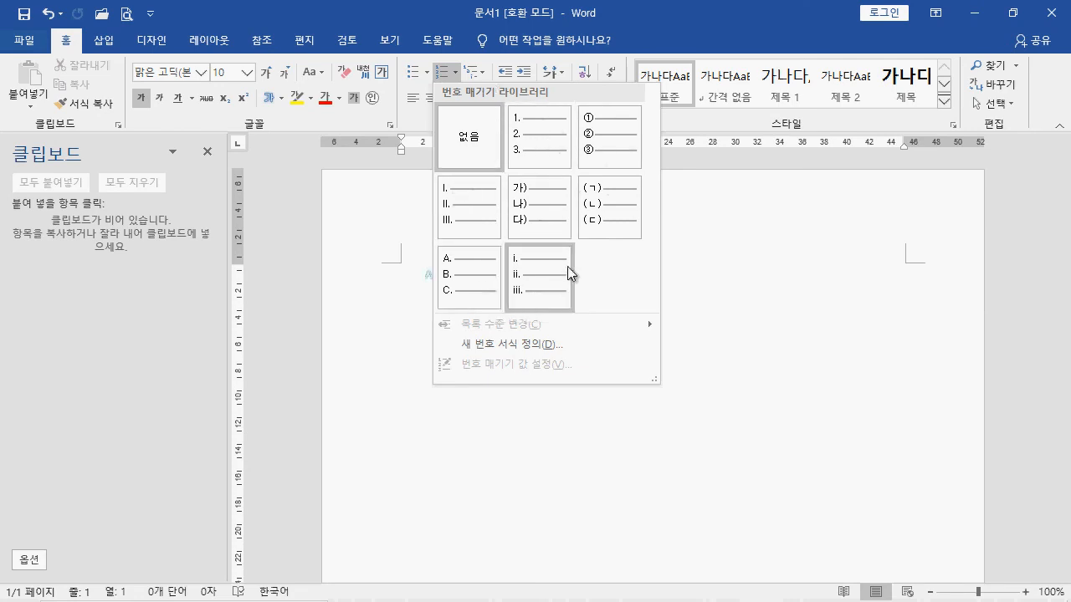
{"action": "left_click", "coordinate": [428, 73]}
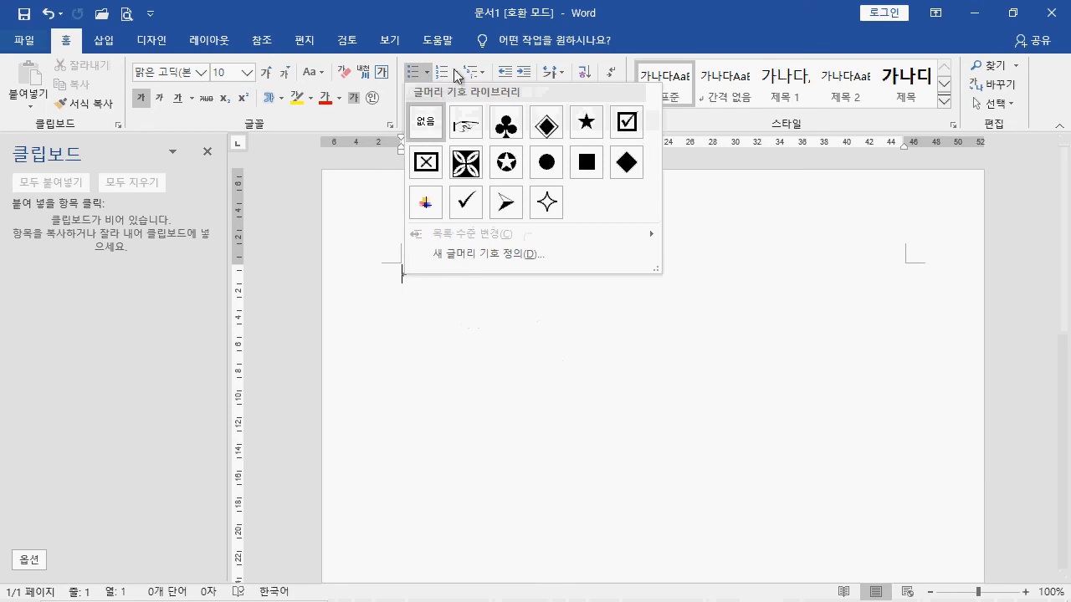
{"action": "left_click", "coordinate": [453, 75]}
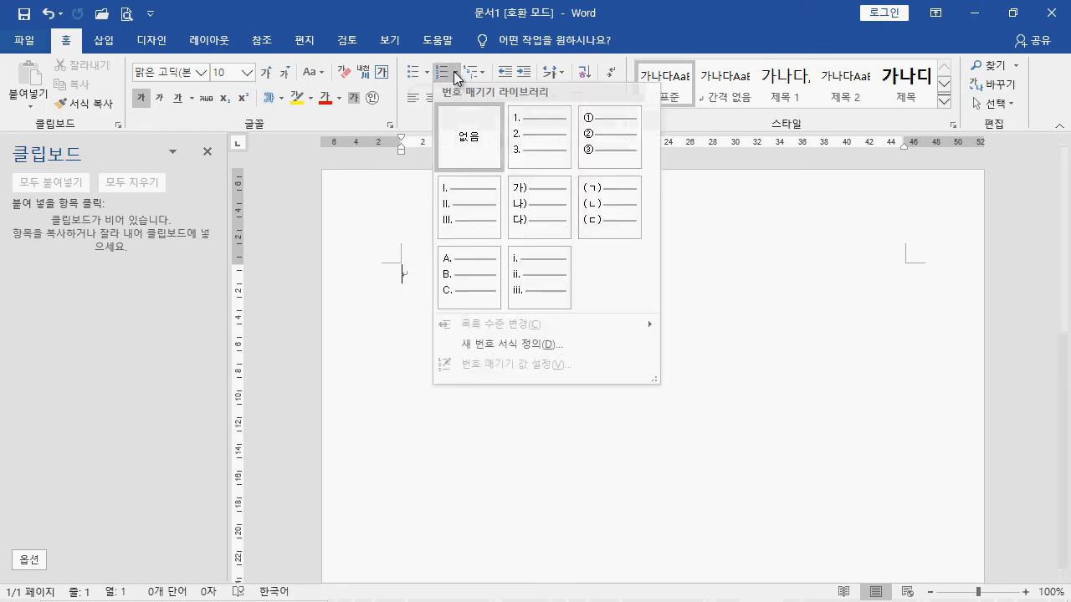
{"action": "left_click", "coordinate": [455, 75]}
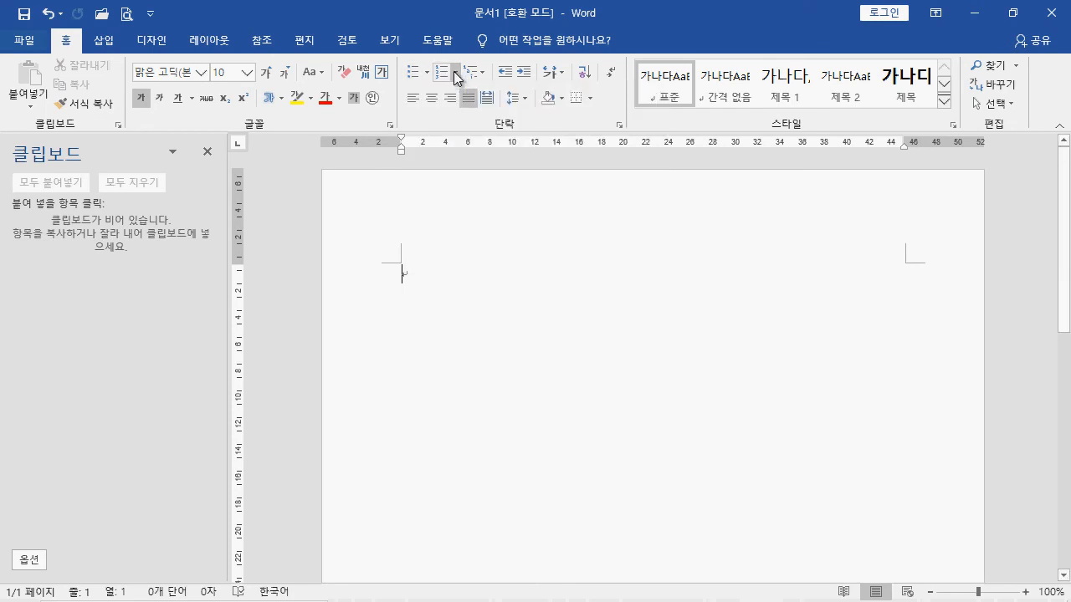
{"action": "left_click", "coordinate": [485, 74]}
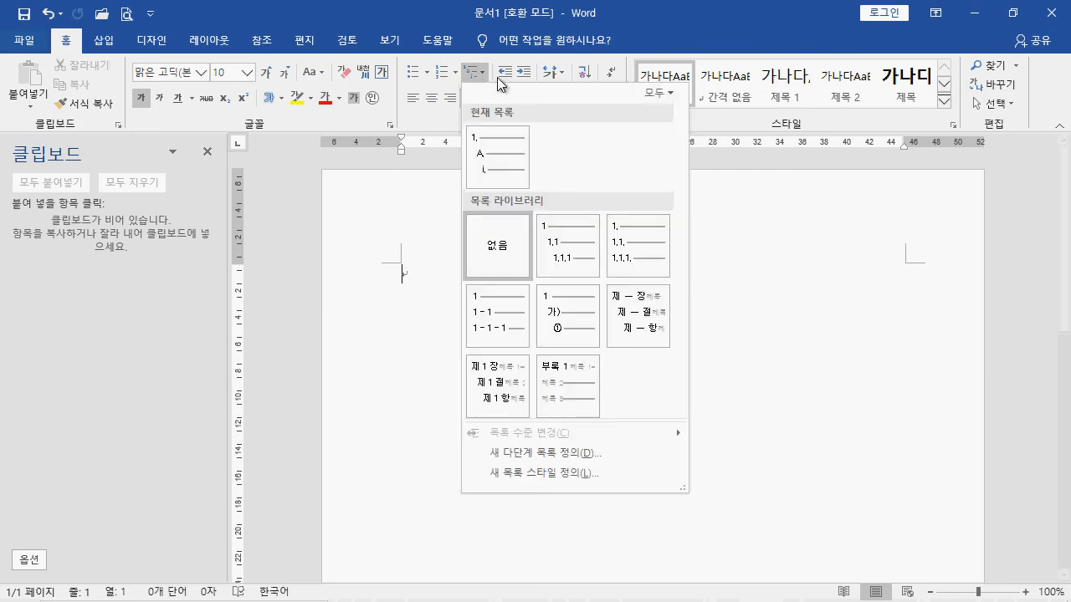
{"action": "mouse_move", "coordinate": [489, 138]}
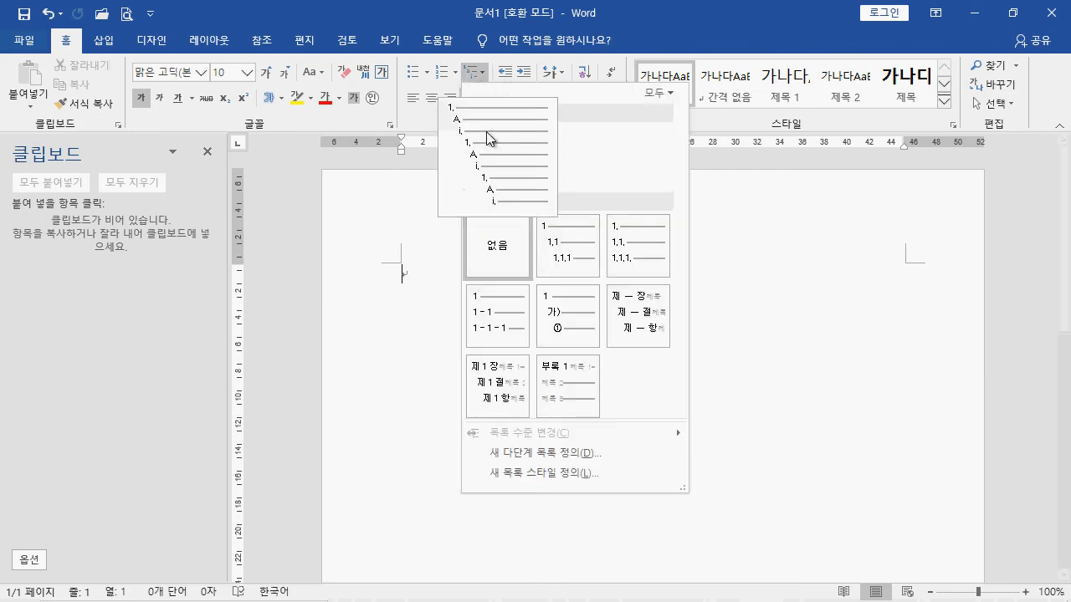
{"action": "left_click", "coordinate": [457, 74]}
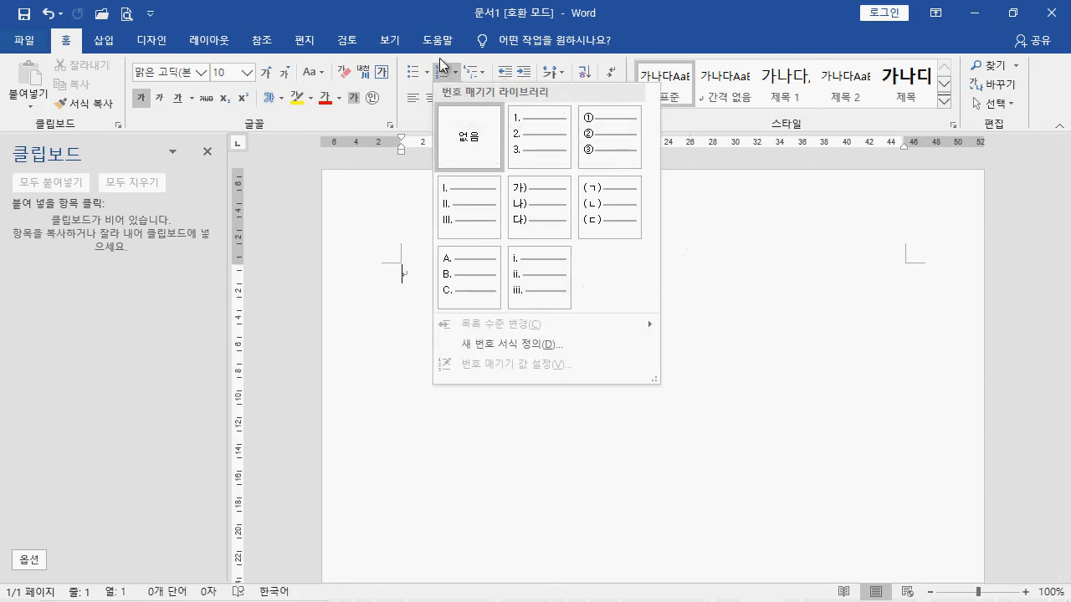
{"action": "left_click", "coordinate": [485, 74]}
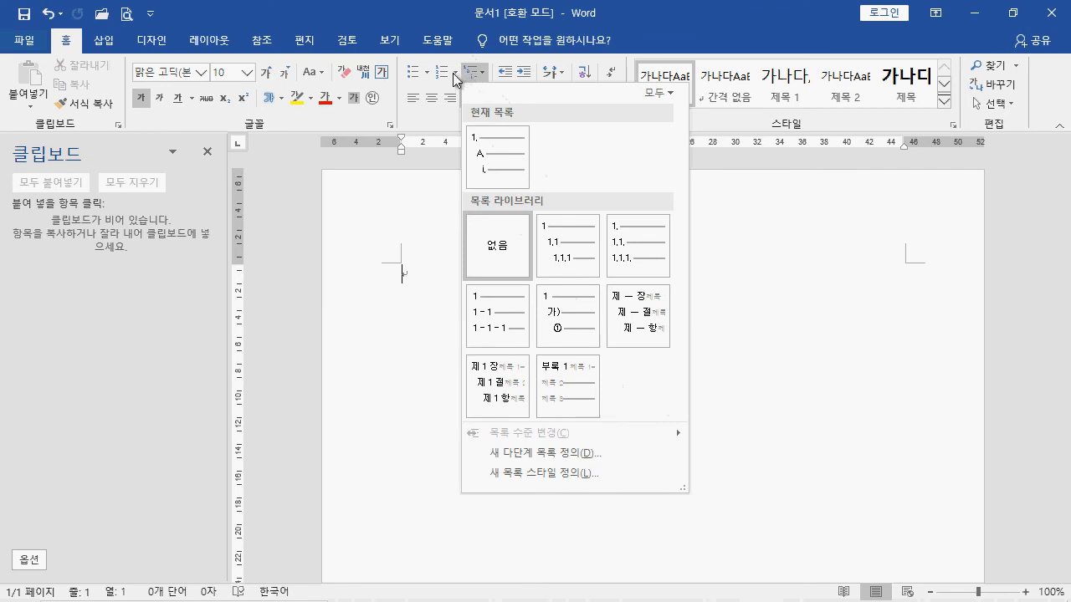
{"action": "left_click", "coordinate": [417, 230]}
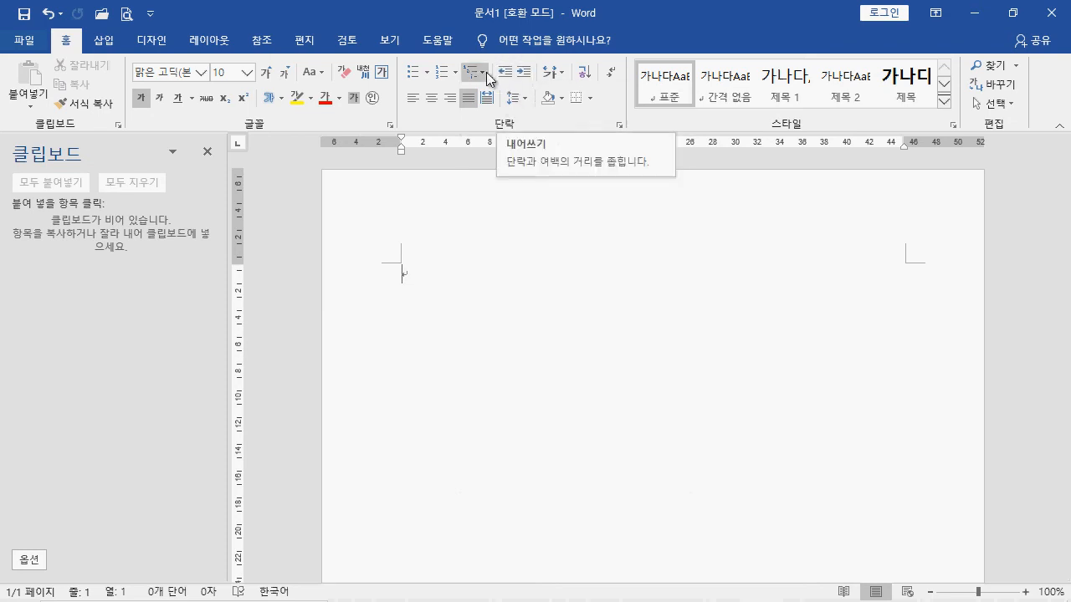
Insert "가나다라마바사아" into the empty document as two lines combined into one line's height
{"action": "left_click", "coordinate": [562, 73]}
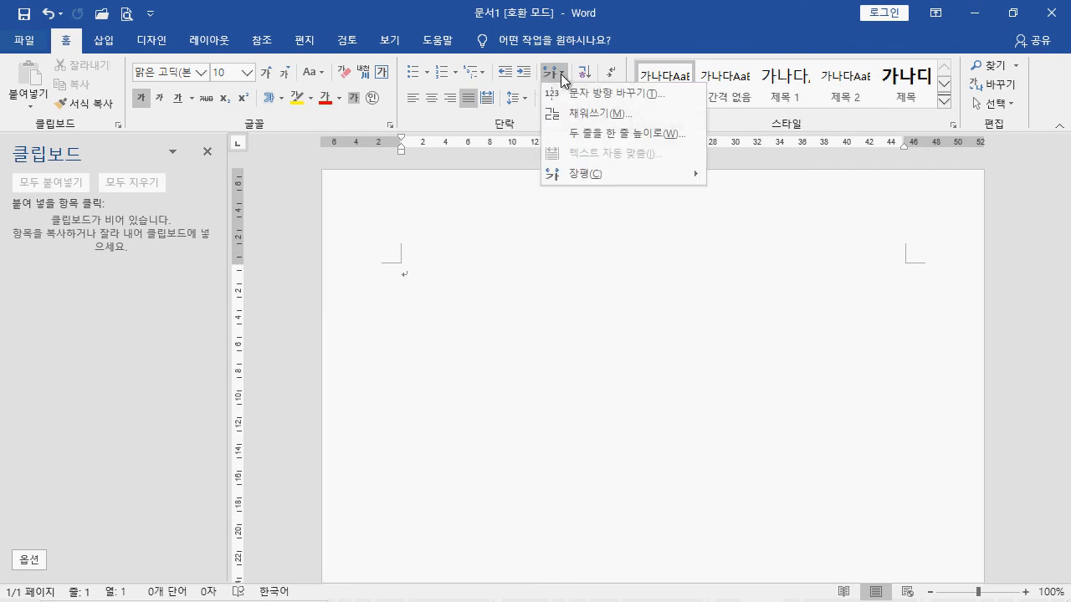
{"action": "left_click", "coordinate": [552, 75]}
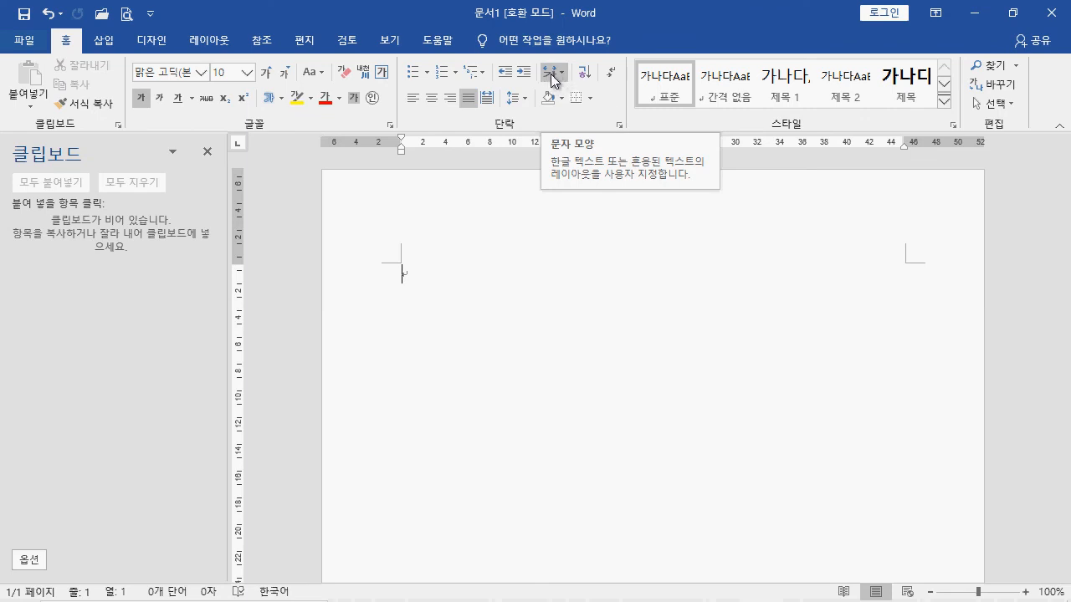
{"action": "left_click", "coordinate": [550, 75]}
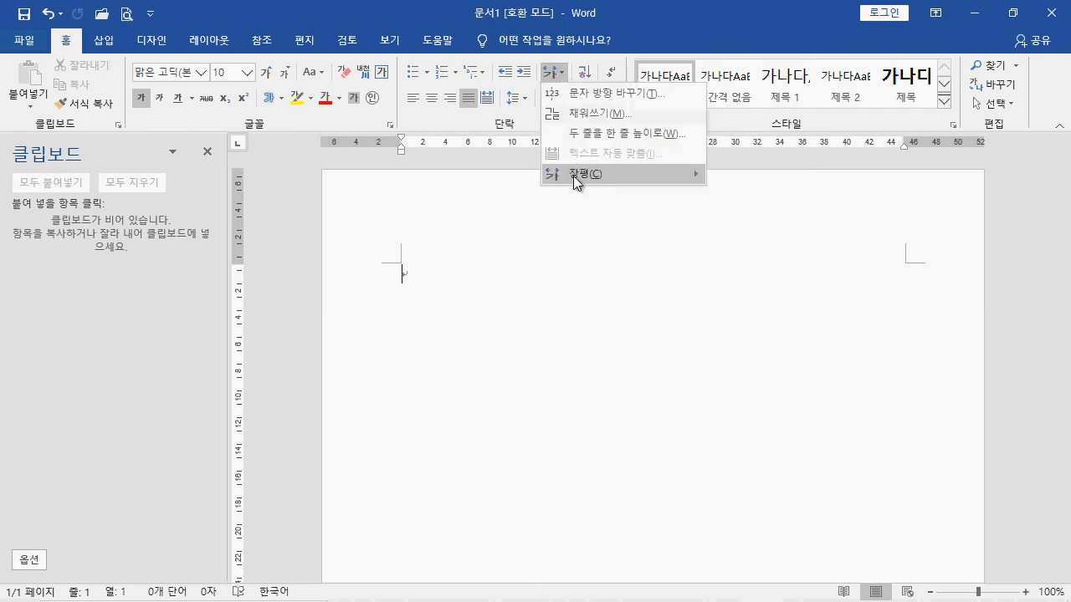
{"action": "mouse_move", "coordinate": [573, 178]}
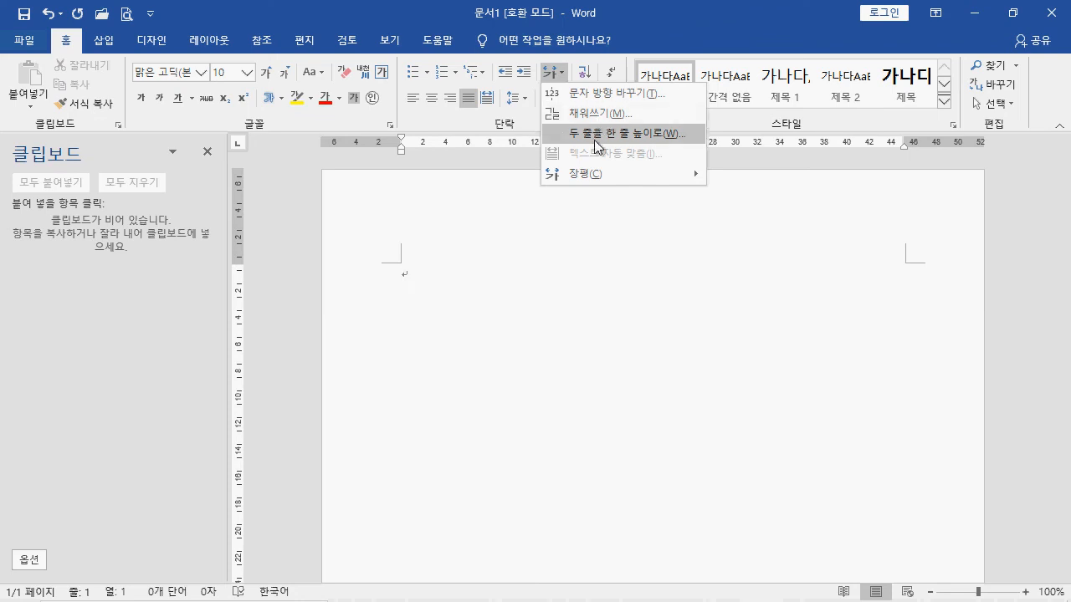
{"action": "left_click", "coordinate": [597, 134]}
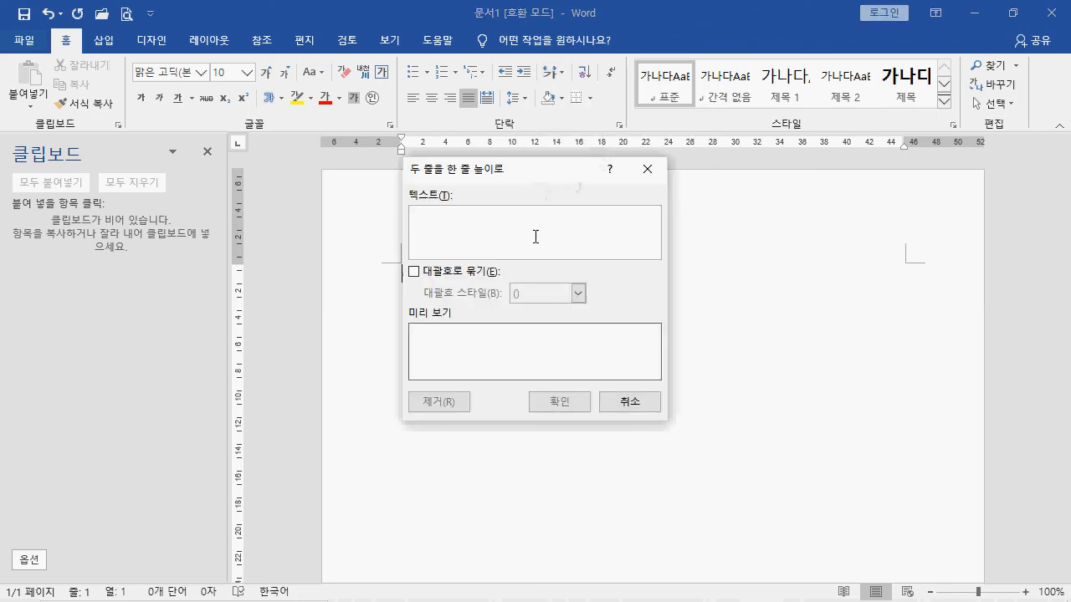
{"action": "type", "text": "가나다라마바사아"}
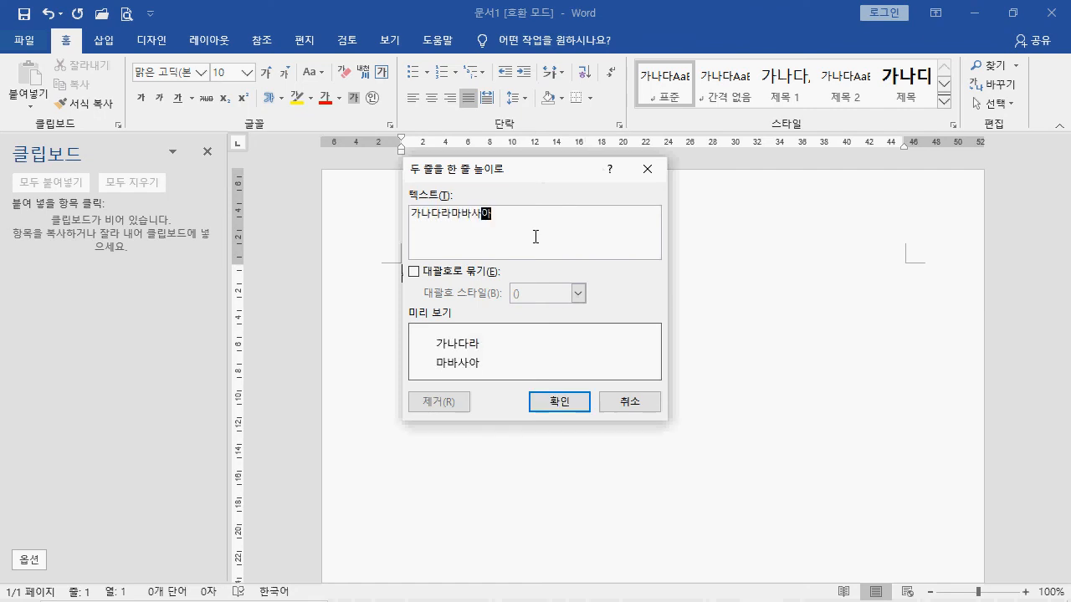
{"action": "double_click", "coordinate": [412, 219]}
{"action": "left_click", "coordinate": [524, 224]}
{"action": "left_click_drag", "start_coordinate": [522, 169], "coordinate": [599, 149]}
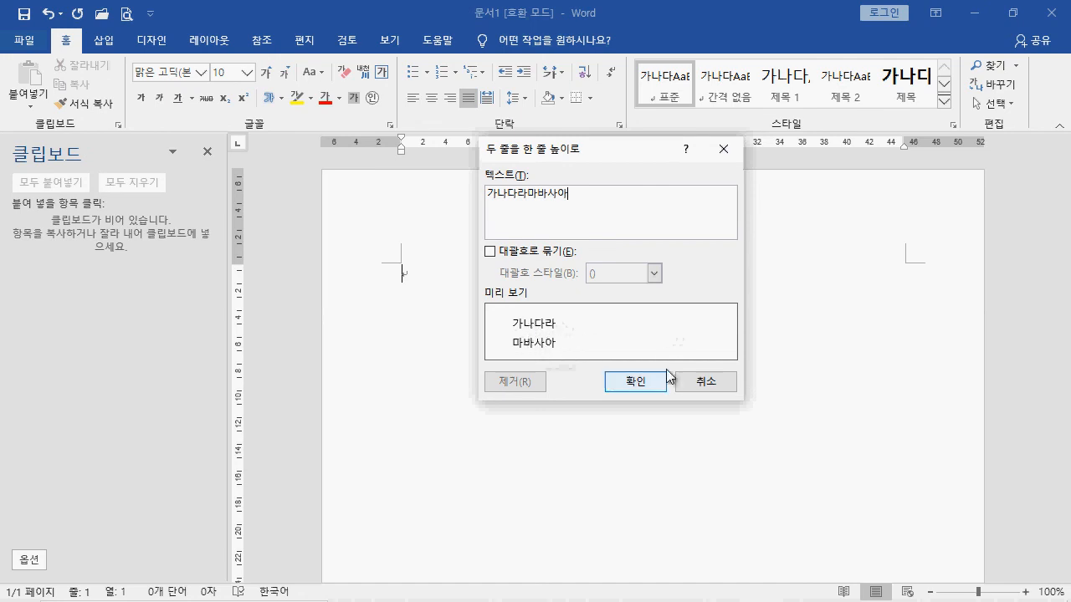
{"action": "left_click", "coordinate": [635, 382]}
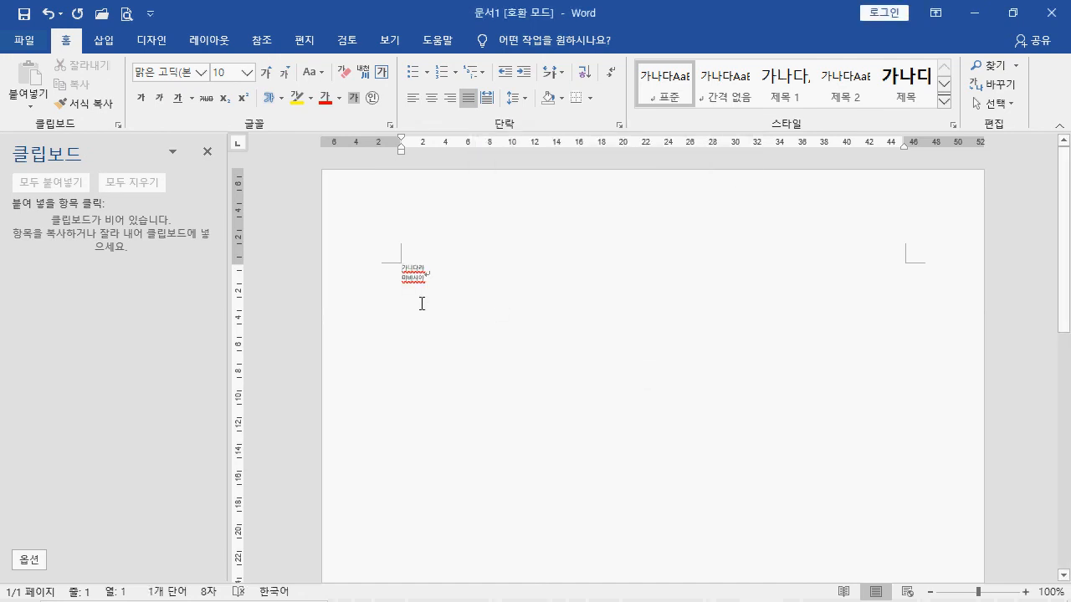
Set the font size of the combined two-line text to 24
{"action": "left_click_drag", "start_coordinate": [402, 265], "coordinate": [430, 292]}
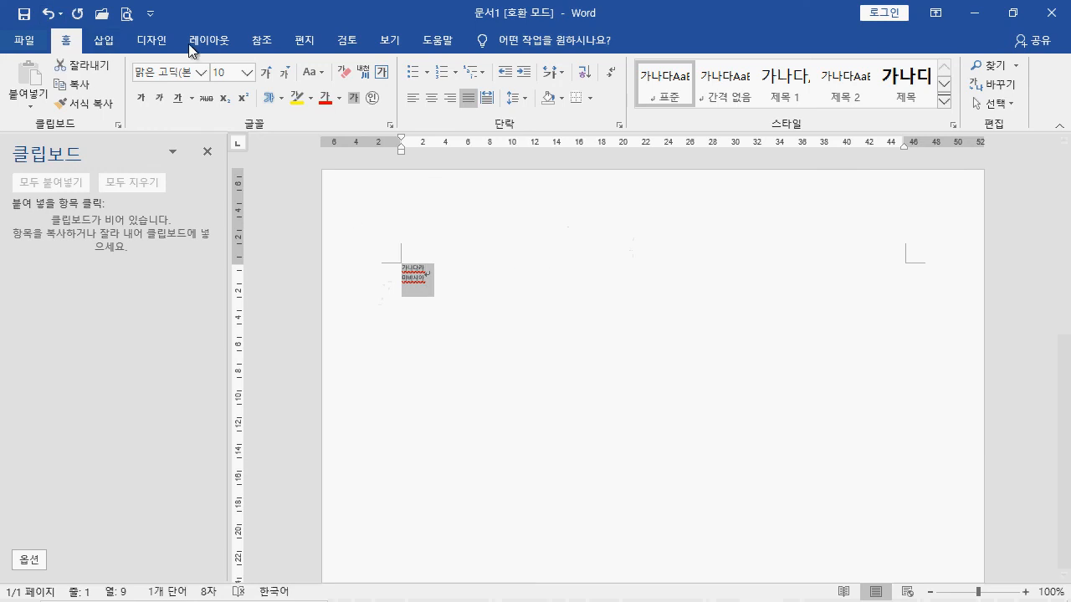
{"action": "left_click", "coordinate": [246, 72]}
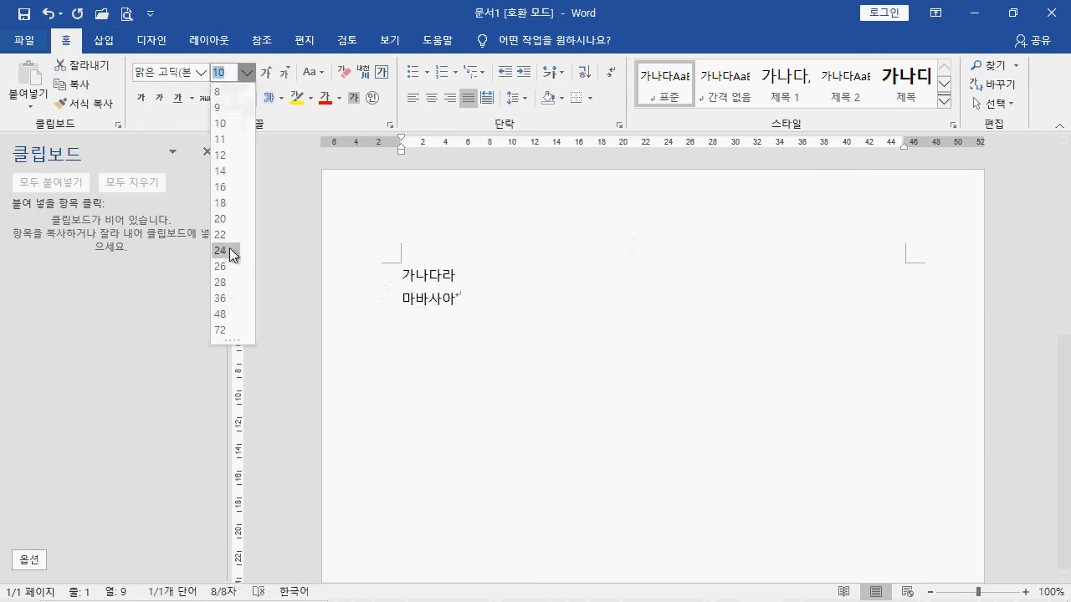
{"action": "left_click", "coordinate": [231, 310]}
Enter "가나다" after the combined two-line text on the same line, separated by a space
{"action": "left_click", "coordinate": [719, 306]}
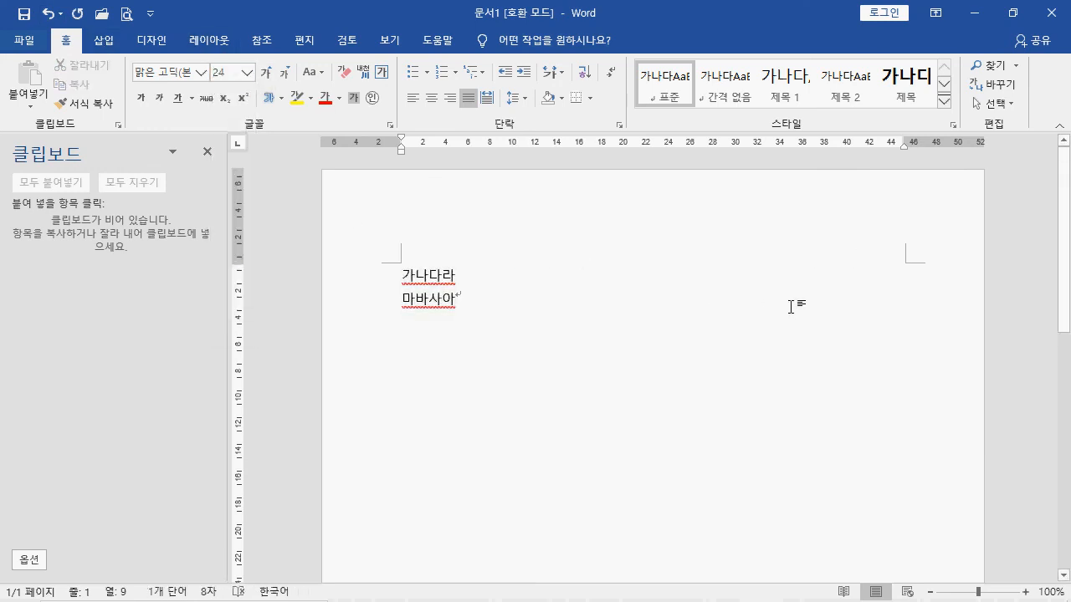
{"action": "type", "text": "가나다"}
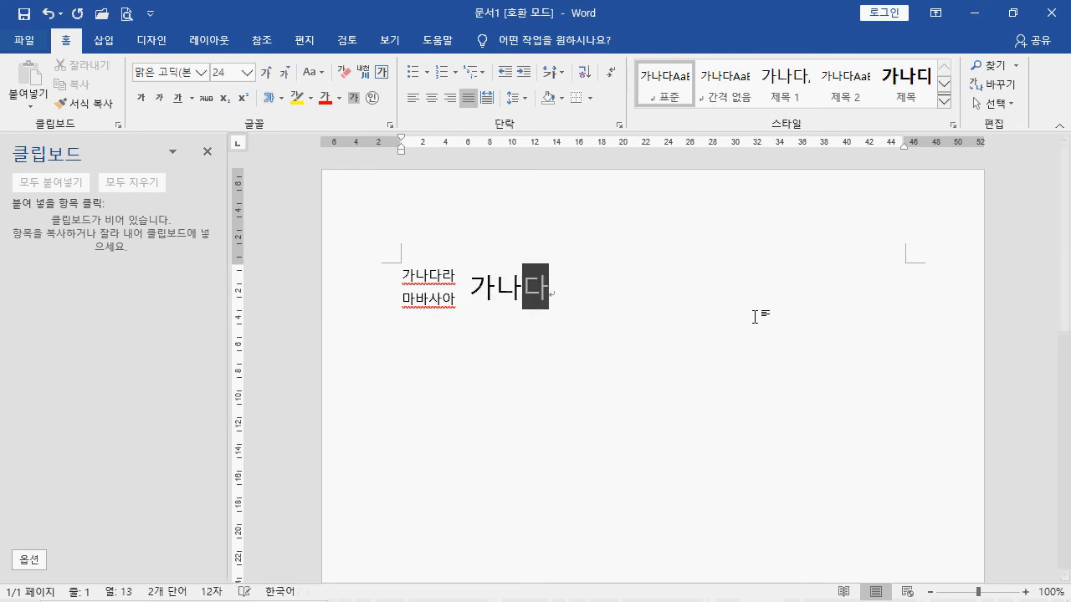
{"action": "triple_click", "coordinate": [557, 315]}
{"action": "left_click", "coordinate": [557, 318]}
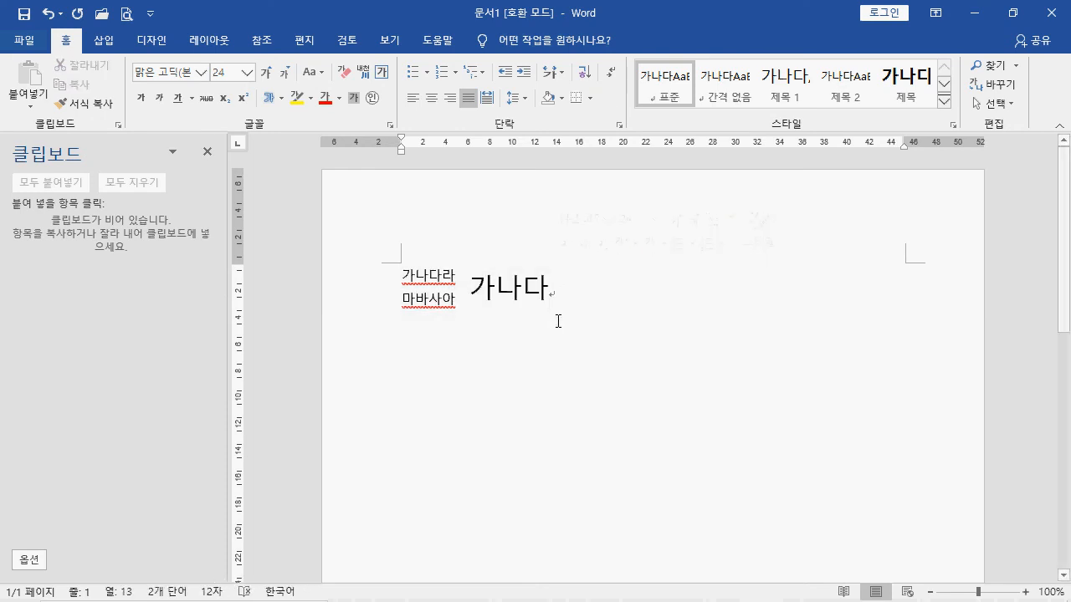
{"action": "triple_click", "coordinate": [612, 306]}
{"action": "left_click", "coordinate": [636, 308]}
Examine the first-key choices in the text sort settings and close them without sorting
{"action": "left_click", "coordinate": [591, 77]}
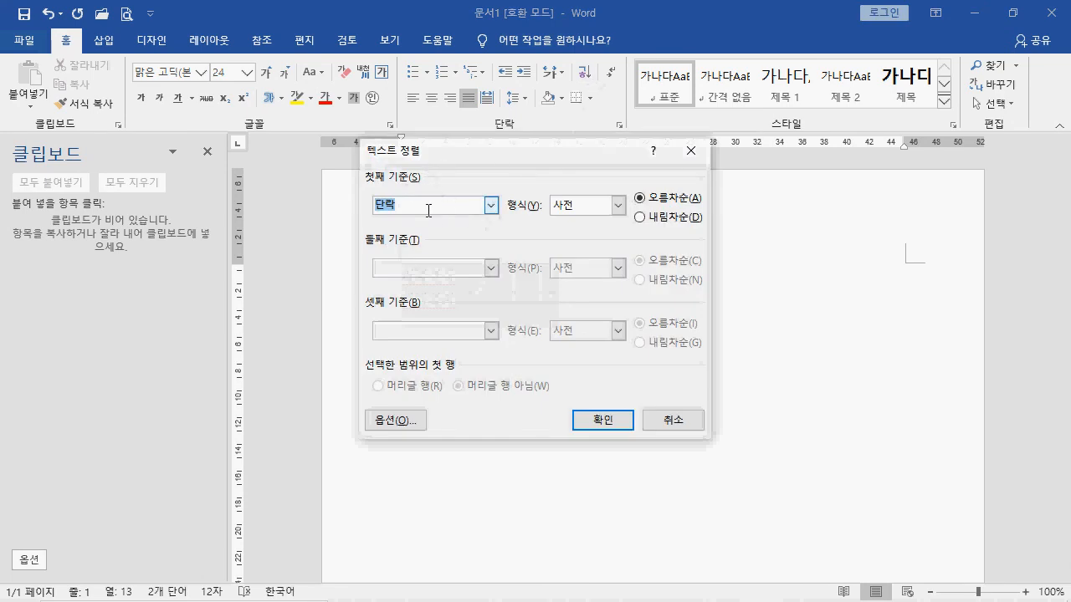
{"action": "left_click", "coordinate": [487, 205]}
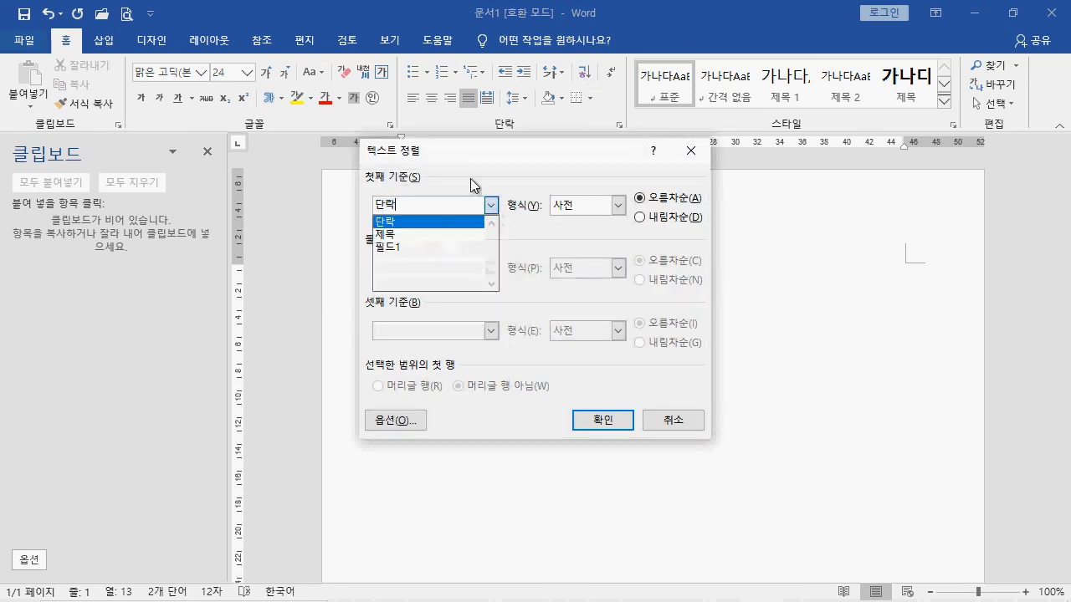
{"action": "left_click", "coordinate": [412, 217]}
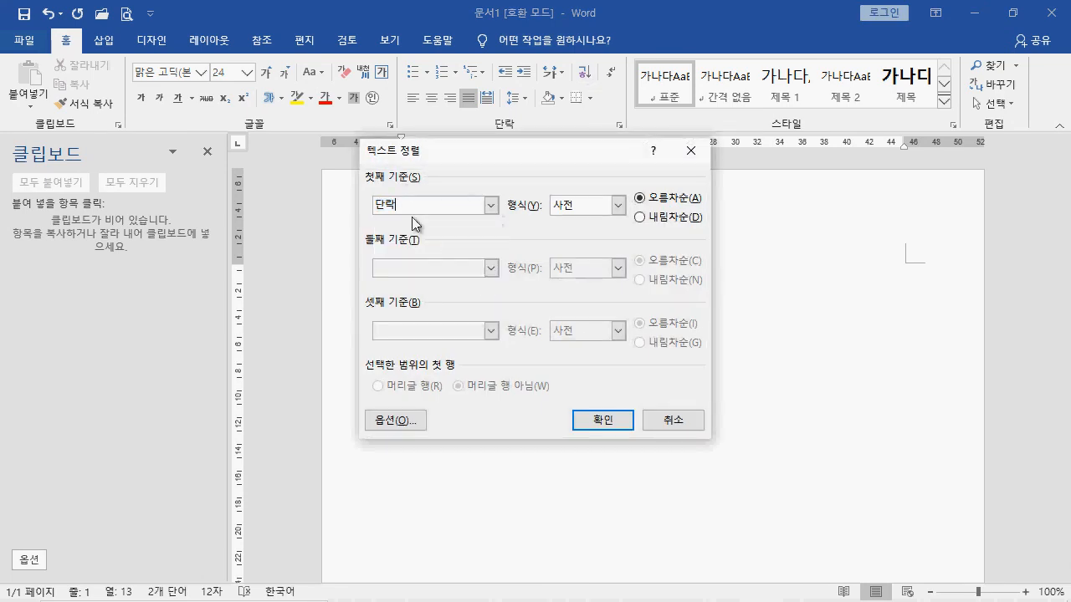
{"action": "left_click", "coordinate": [488, 204]}
{"action": "left_click", "coordinate": [478, 174]}
{"action": "left_click", "coordinate": [662, 417]}
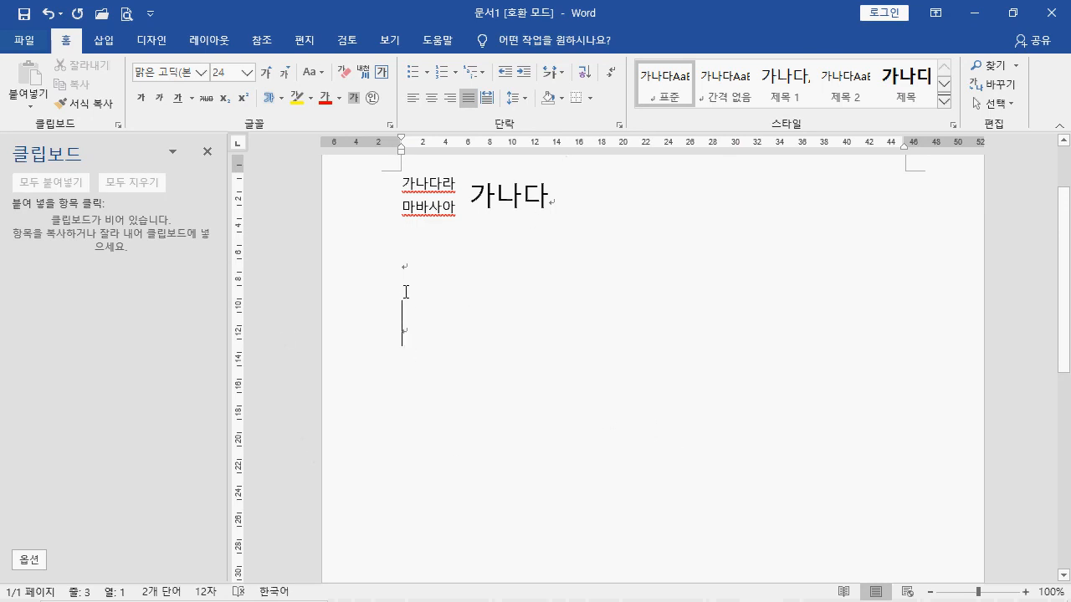
{"action": "left_click_drag", "start_coordinate": [399, 262], "coordinate": [406, 325]}
{"action": "double_click", "coordinate": [404, 324]}
{"action": "left_click", "coordinate": [544, 253]}
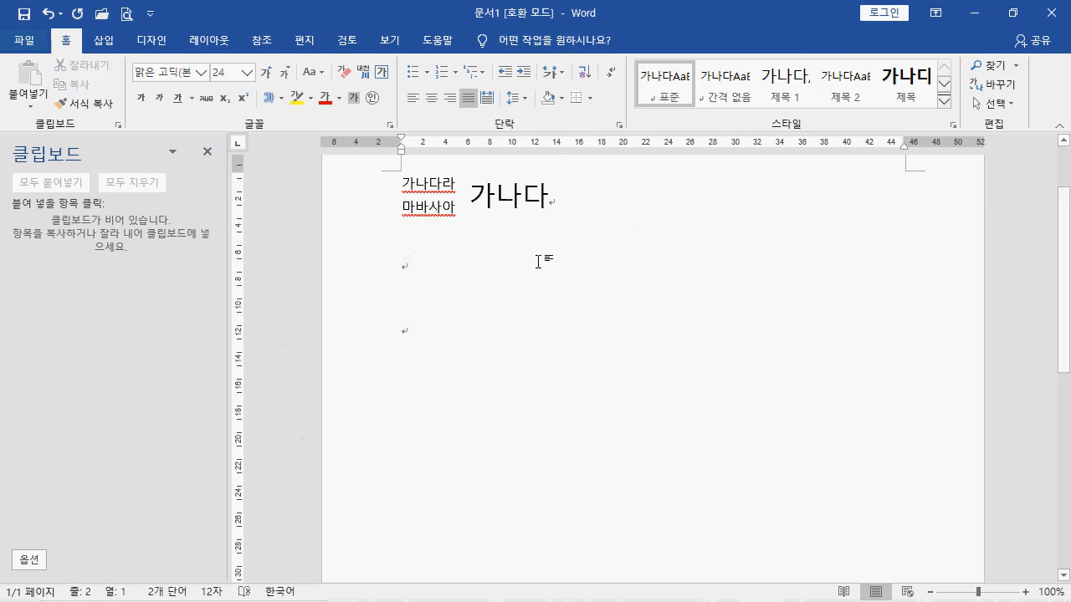
{"action": "left_click_drag", "start_coordinate": [545, 201], "coordinate": [570, 370]}
{"action": "left_click", "coordinate": [560, 382]}
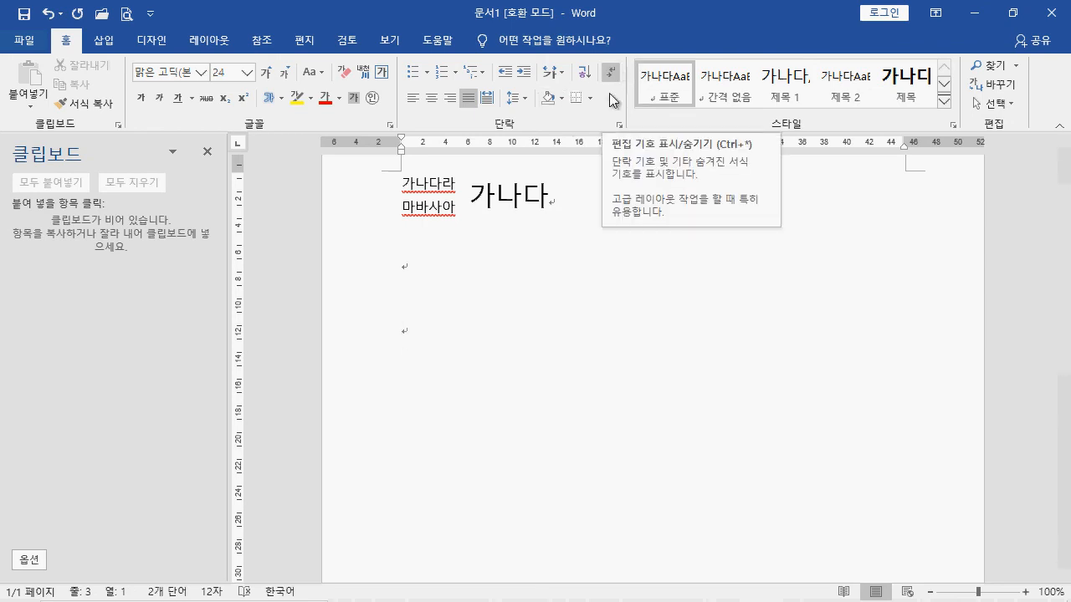
{"action": "left_click", "coordinate": [25, 40]}
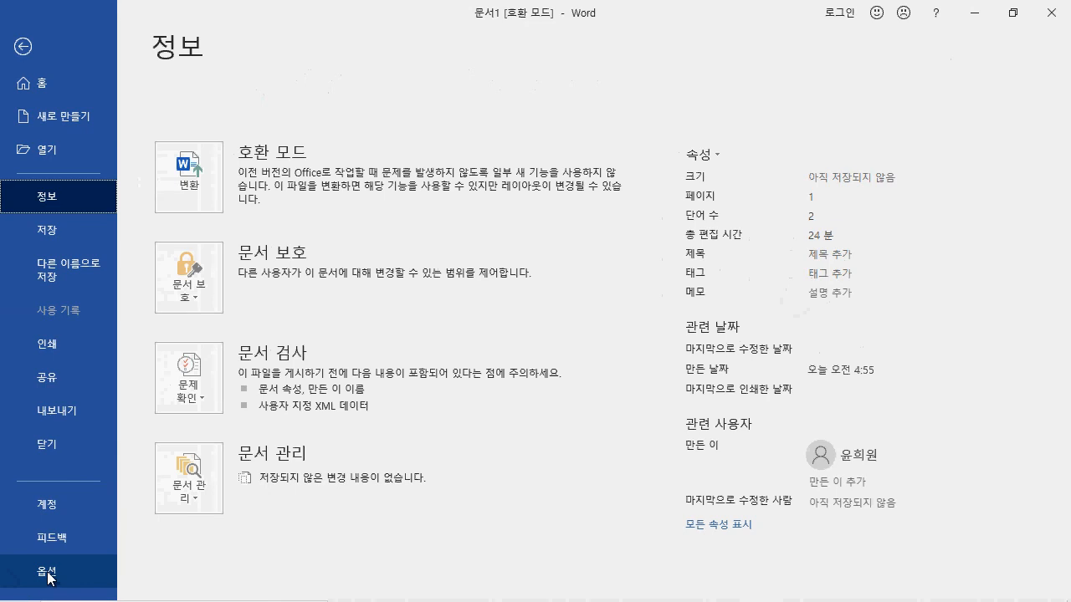
{"action": "key", "text": "Escape"}
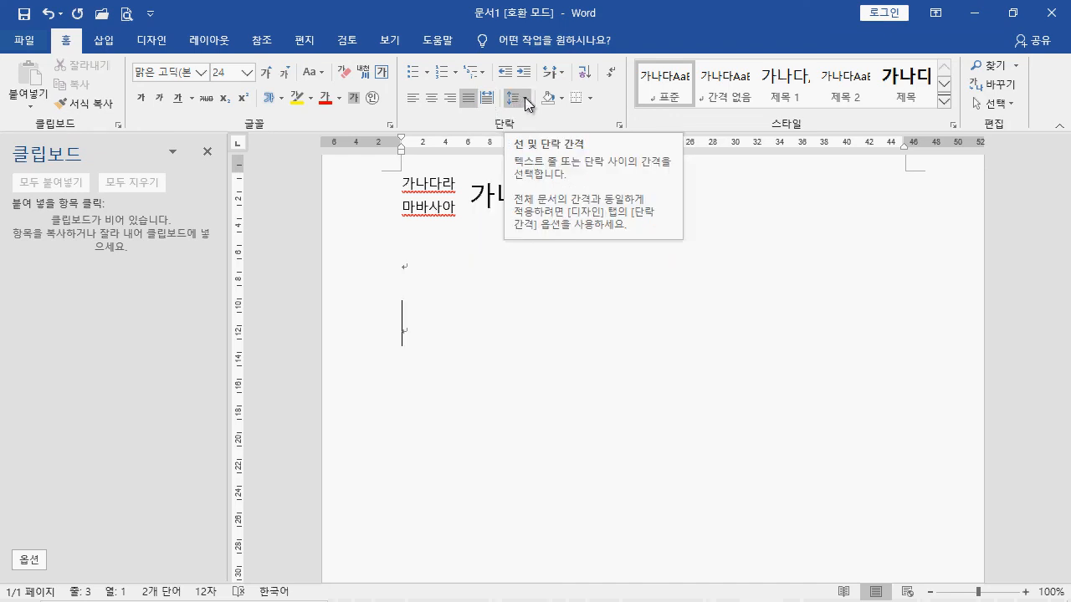
{"action": "left_click", "coordinate": [527, 99]}
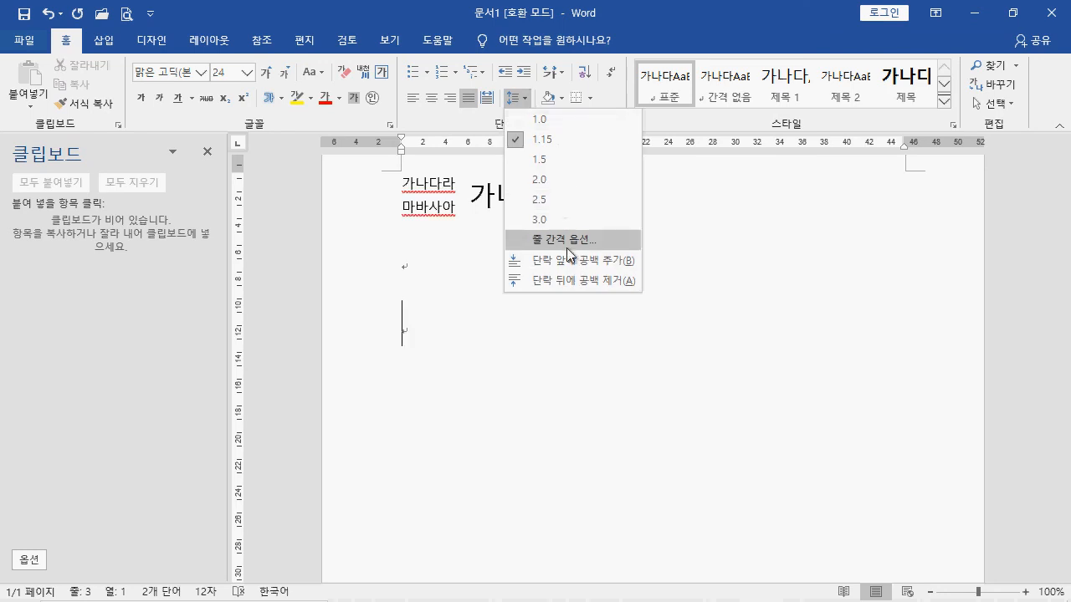
{"action": "left_click", "coordinate": [775, 212]}
Try light theme shading colours, including two pale orange tints, on the empty last paragraph
{"action": "left_click", "coordinate": [563, 100]}
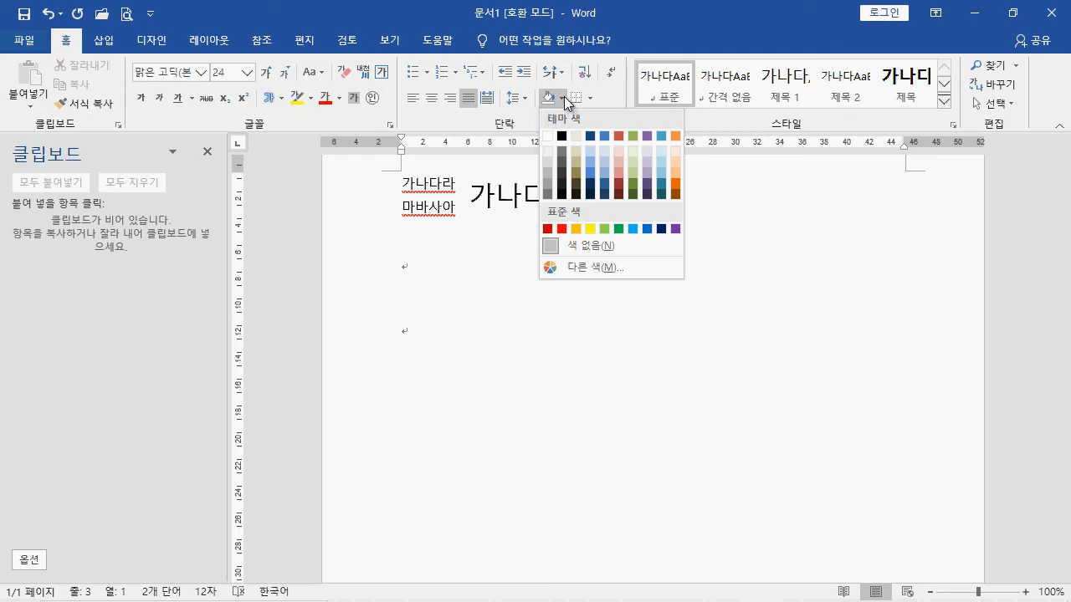
{"action": "left_click", "coordinate": [676, 163]}
{"action": "left_click", "coordinate": [562, 98]}
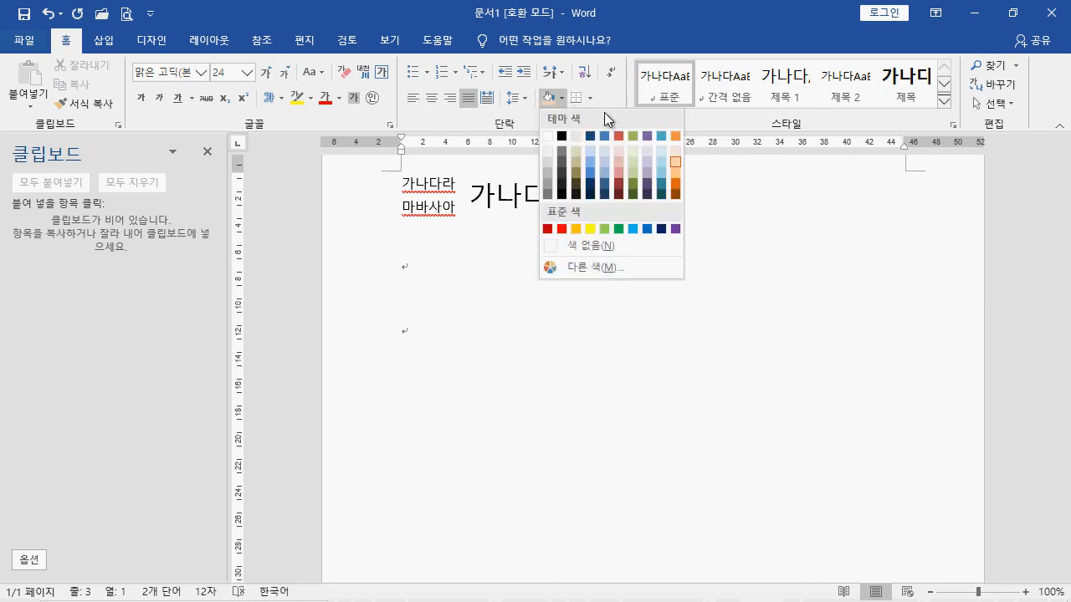
{"action": "left_click", "coordinate": [671, 156]}
{"action": "left_click", "coordinate": [562, 99]}
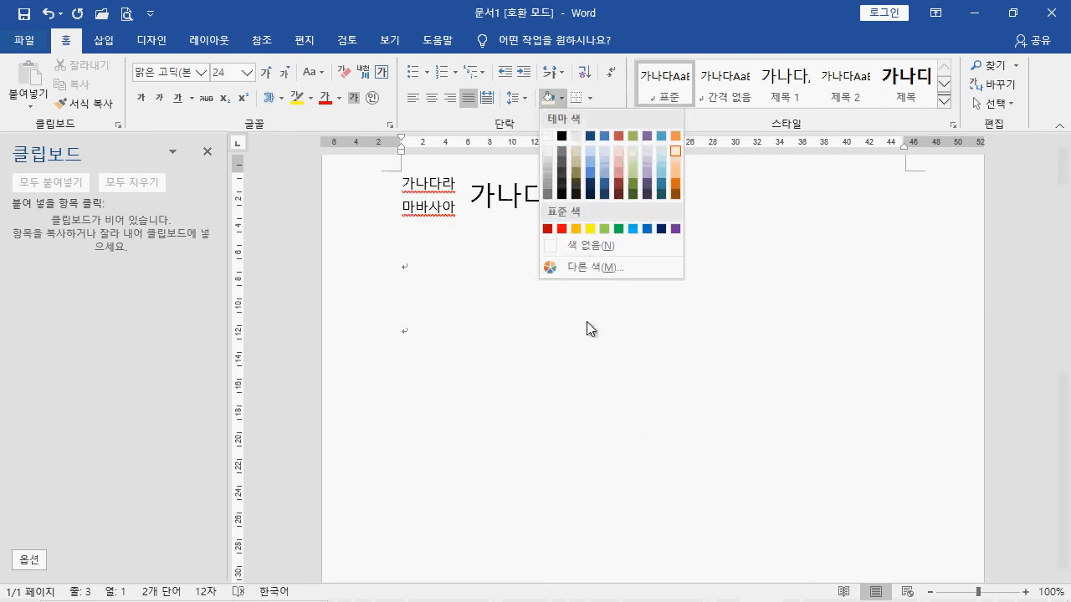
{"action": "left_click", "coordinate": [665, 154]}
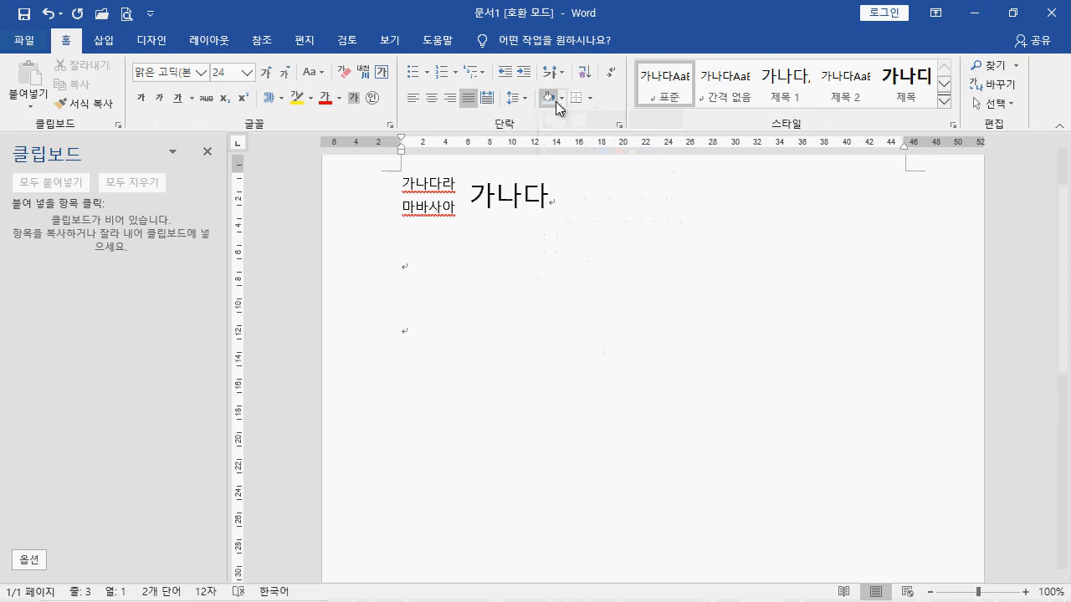
{"action": "left_click", "coordinate": [589, 99]}
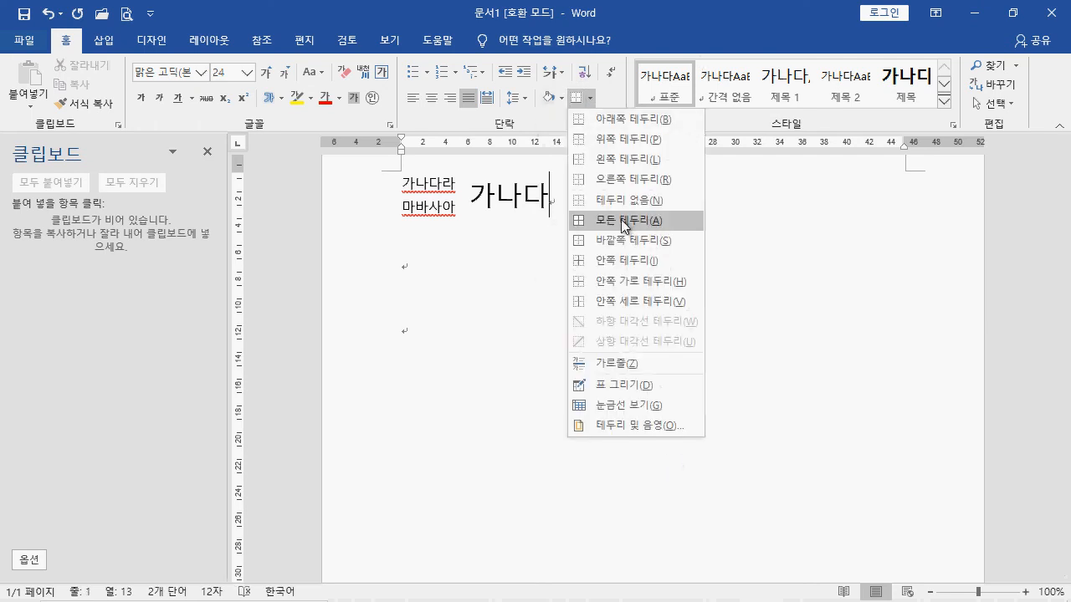
{"action": "left_click", "coordinate": [910, 185]}
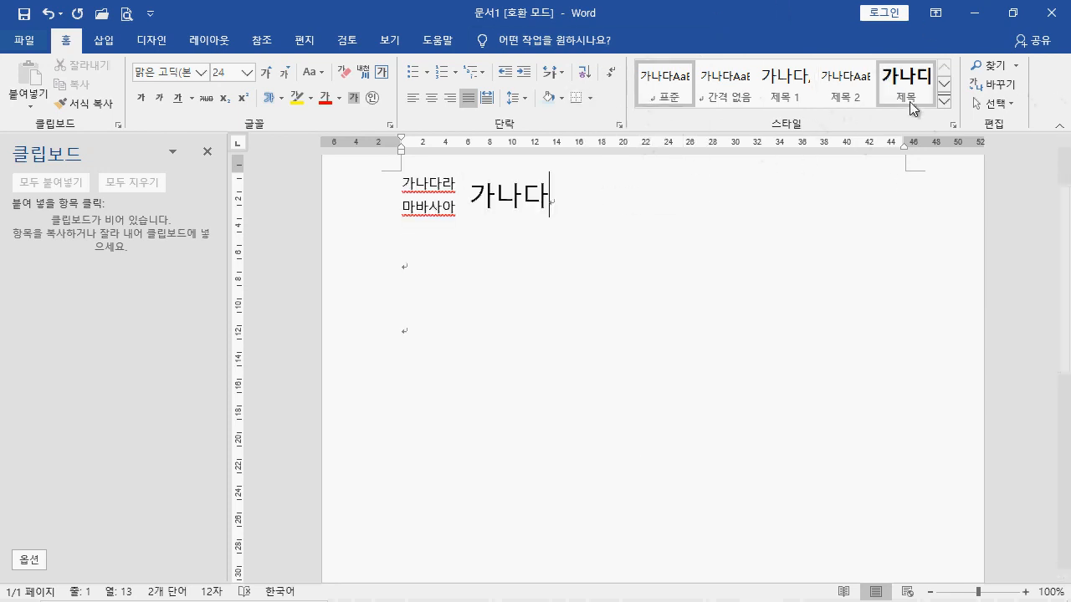
Apply the 강한 인용 (Intense Quote) style to the whole first line containing the two-line text and "가나다"
{"action": "left_click", "coordinate": [943, 101]}
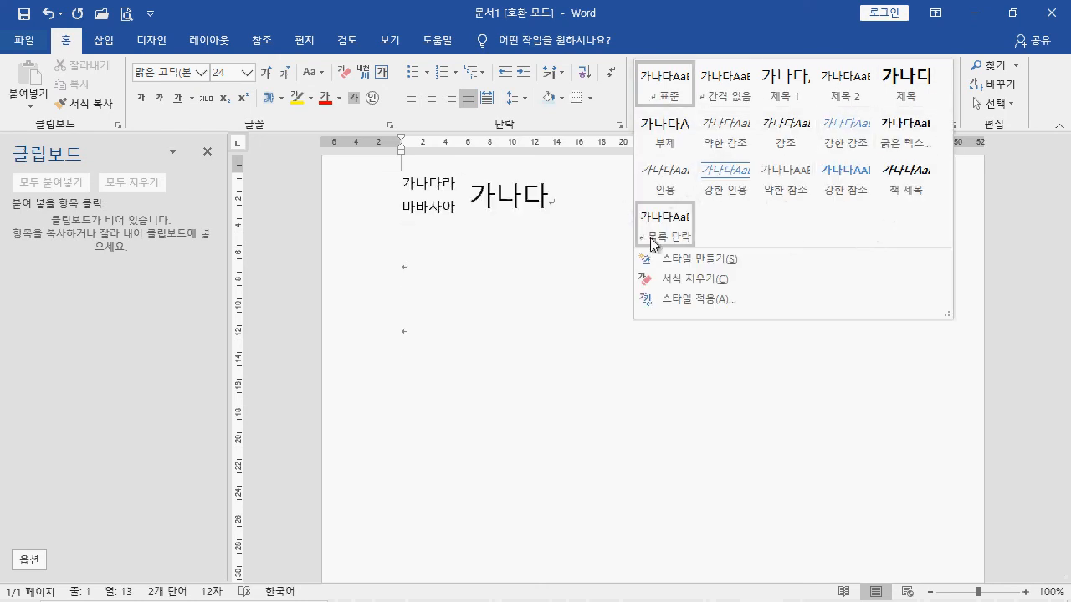
{"action": "left_click", "coordinate": [847, 171]}
{"action": "triple_click", "coordinate": [545, 224]}
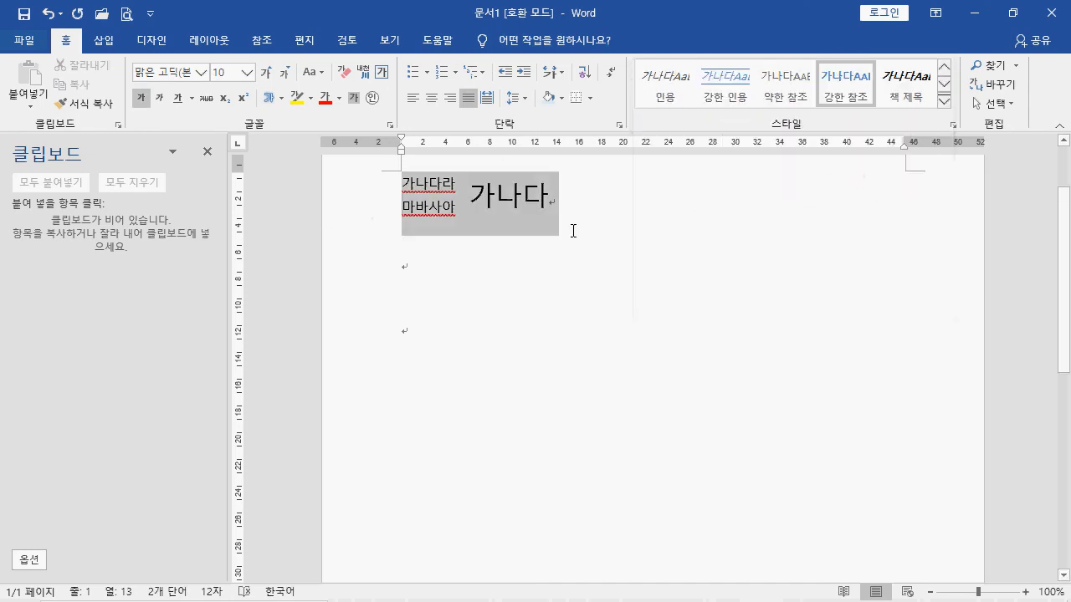
{"action": "left_click", "coordinate": [725, 84]}
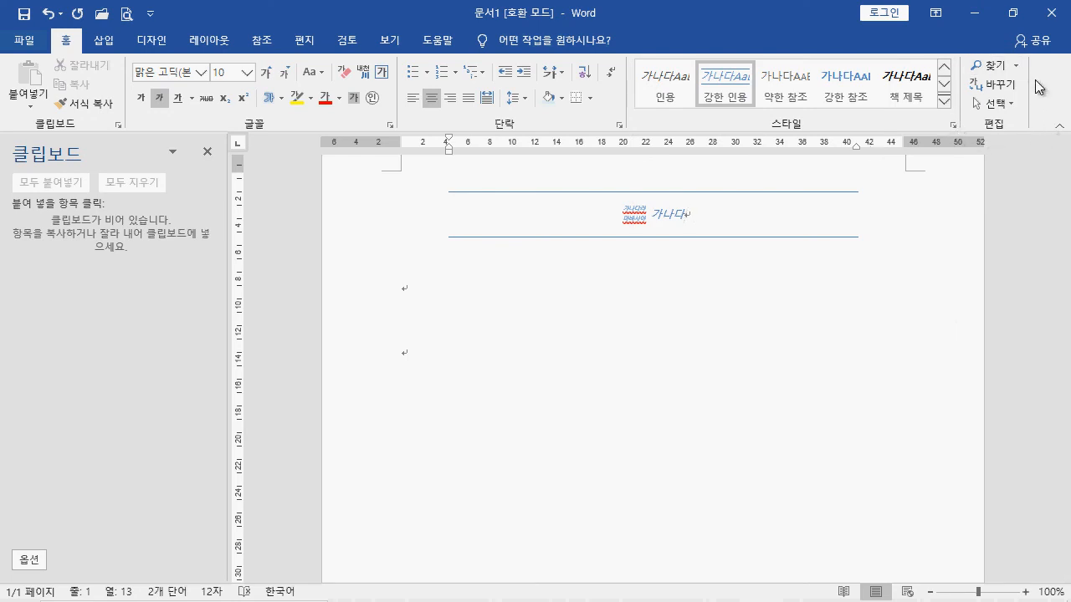
Search the document for "가나다" and return to that word in the quoted line
{"action": "left_click", "coordinate": [992, 65]}
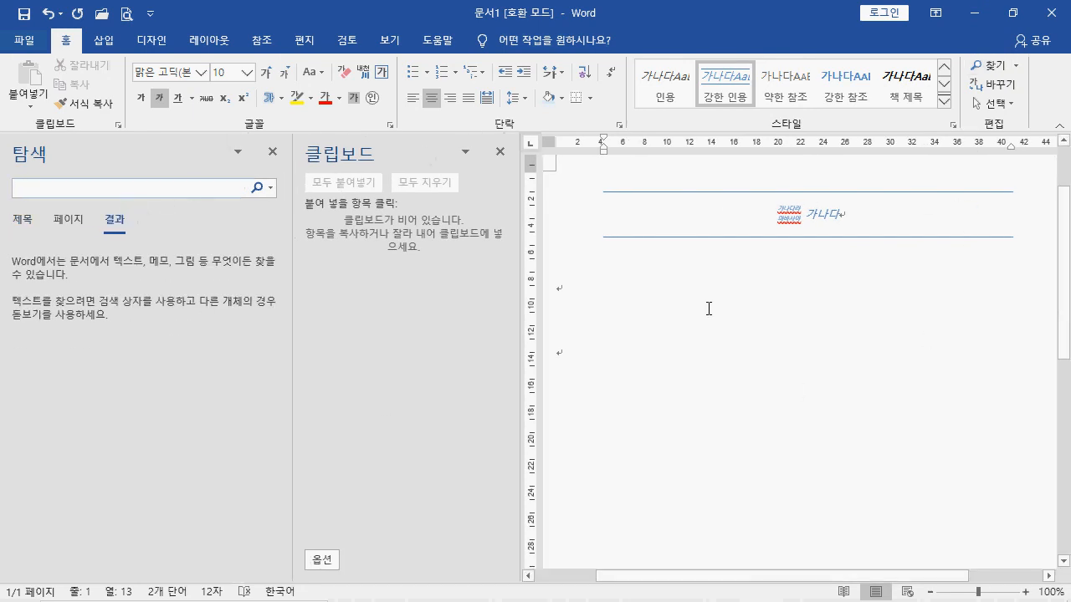
{"action": "type", "text": "가나다"}
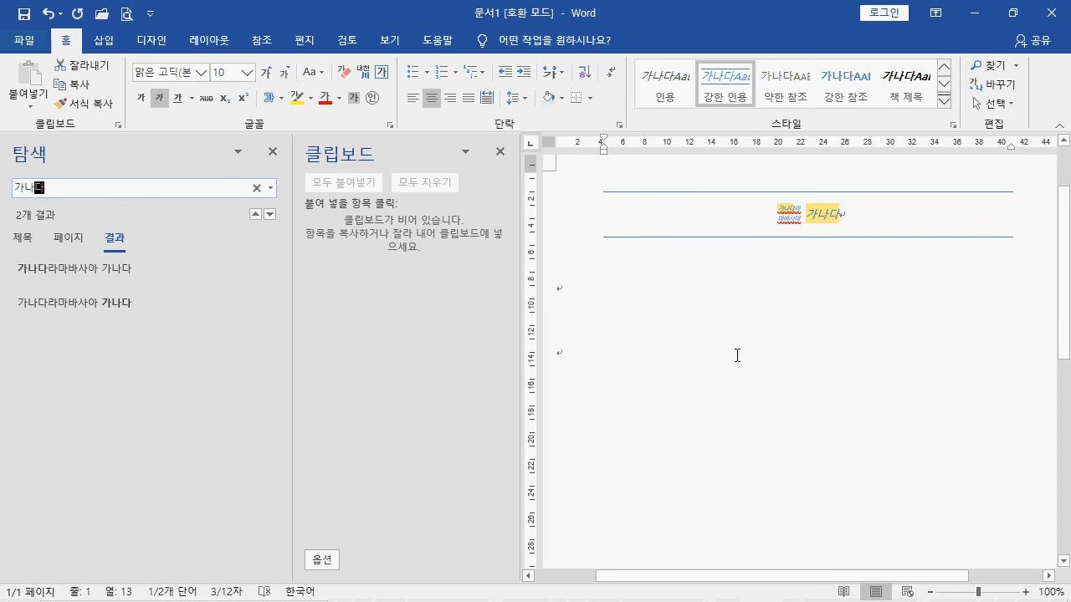
{"action": "double_click", "coordinate": [825, 209]}
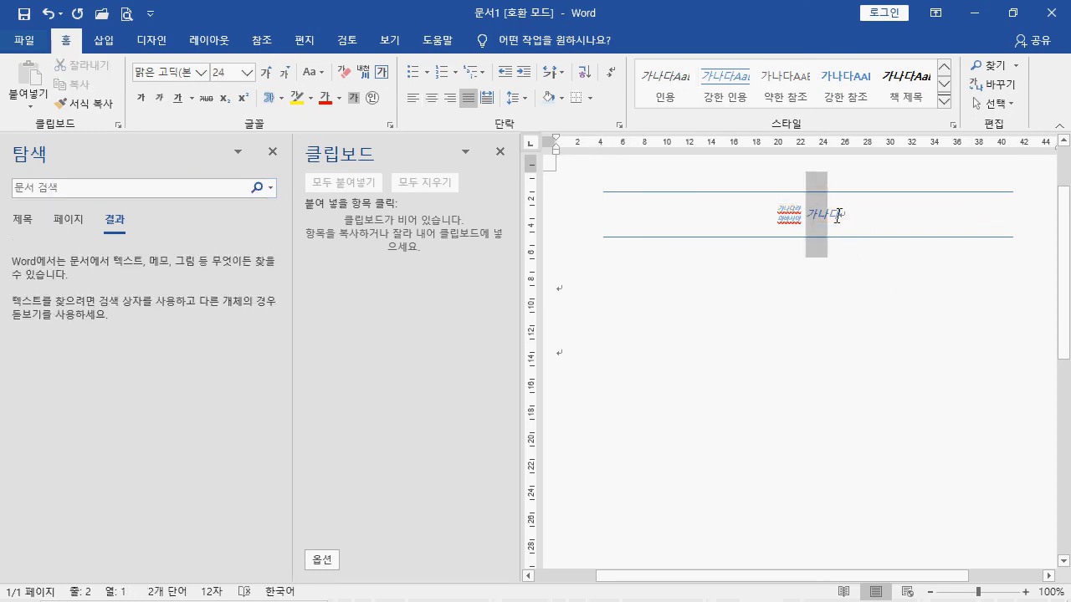
Replace every occurrence of "가나다" in the document with "자동차" at once and close the replace settings
{"action": "left_click", "coordinate": [999, 65]}
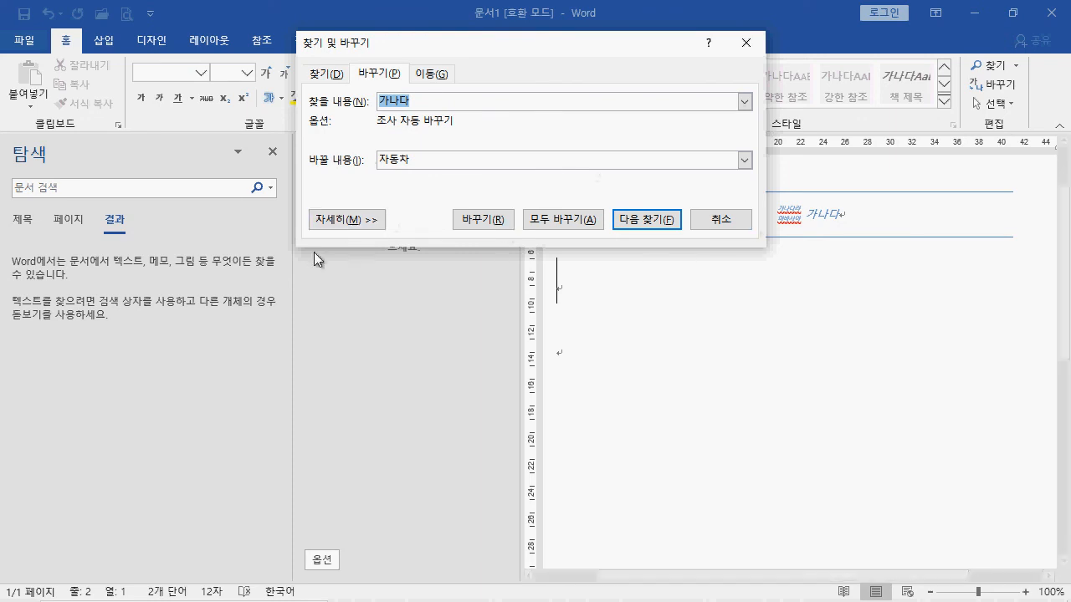
{"action": "left_click", "coordinate": [581, 227]}
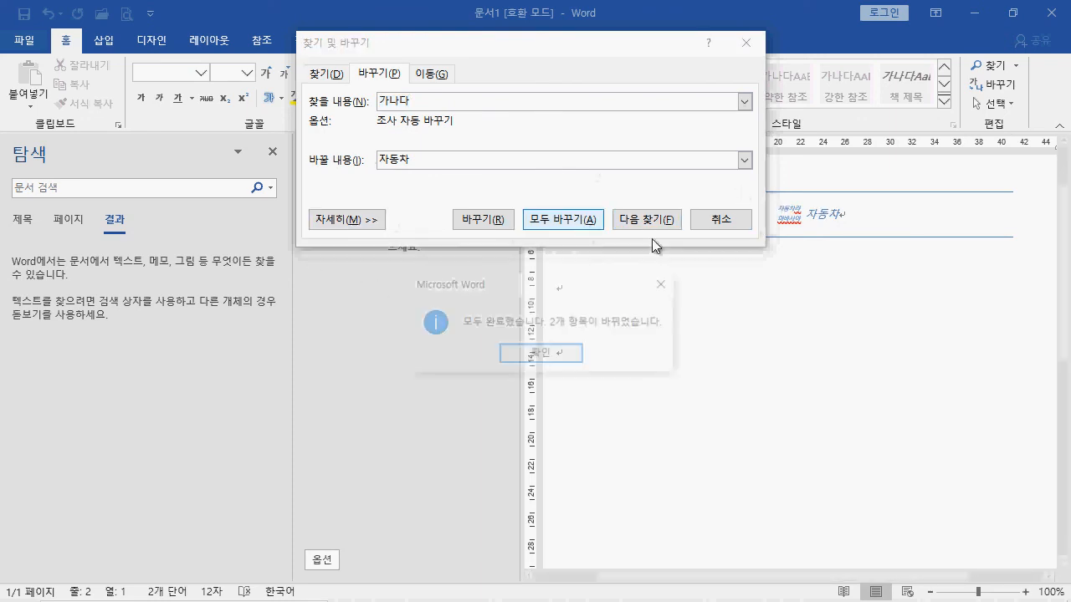
{"action": "left_click", "coordinate": [538, 360]}
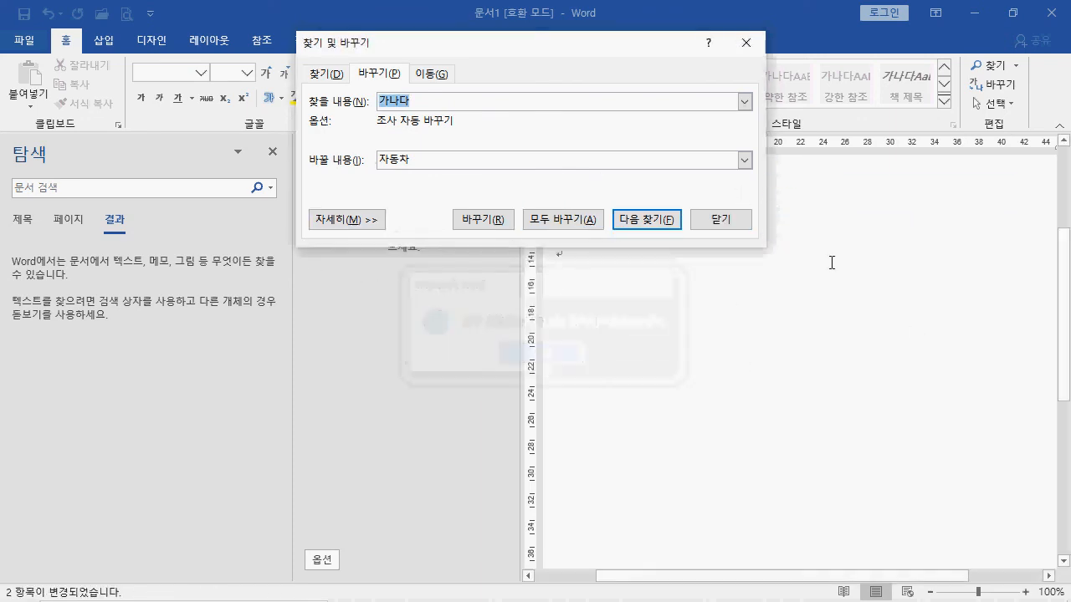
{"action": "left_click", "coordinate": [721, 219]}
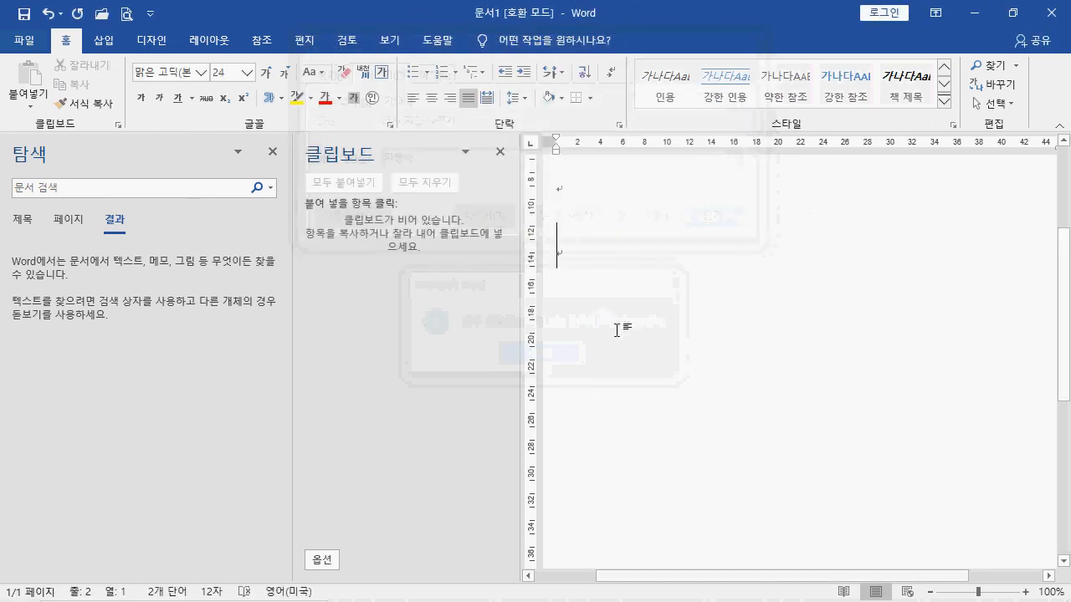
Enter "가나다" on the line below the quote and replace that single selected word with "자동차" using Replace
{"action": "left_click_drag", "start_coordinate": [554, 371], "coordinate": [644, 372]}
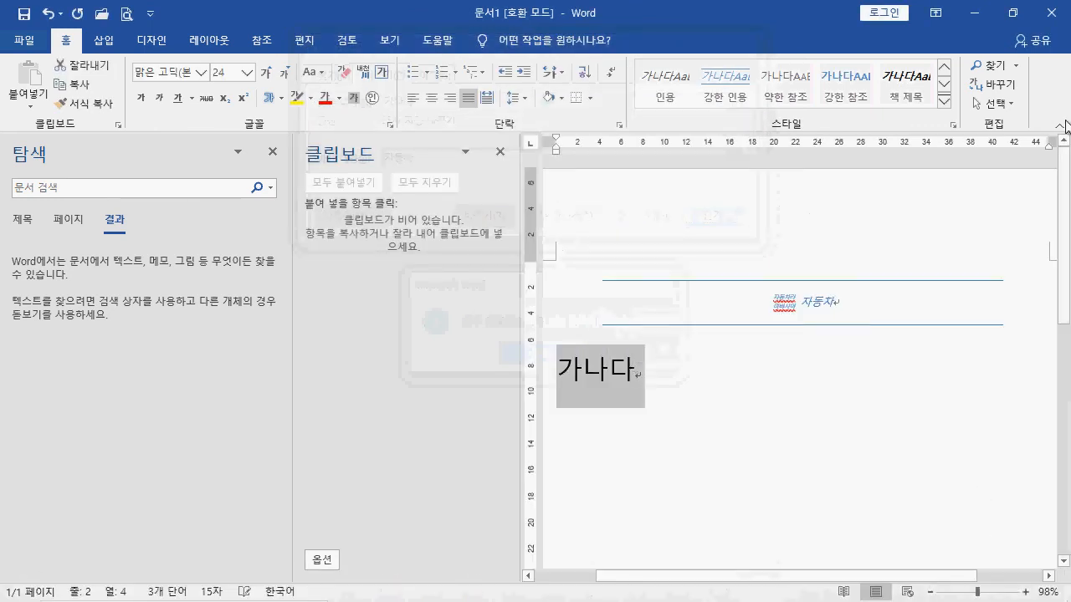
{"action": "left_click", "coordinate": [1006, 90]}
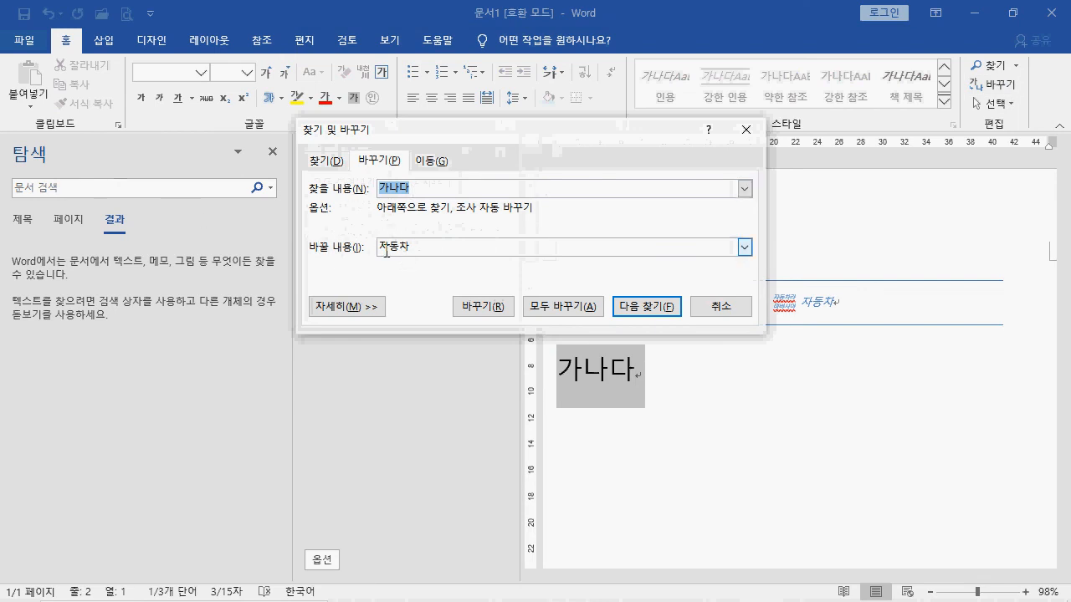
{"action": "left_click", "coordinate": [477, 307]}
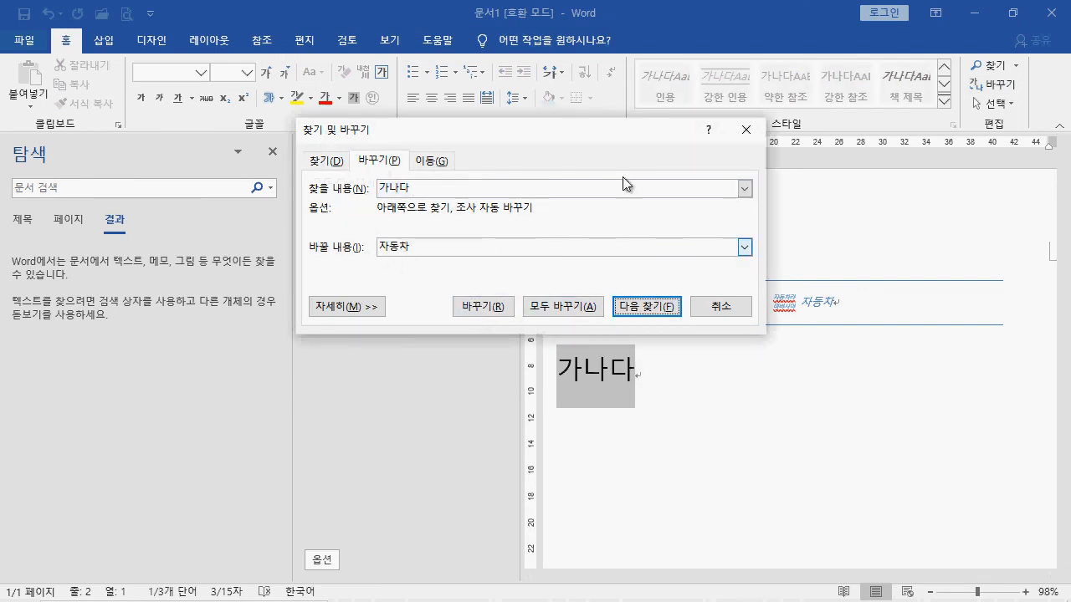
{"action": "left_click_drag", "start_coordinate": [586, 149], "coordinate": [836, 22]}
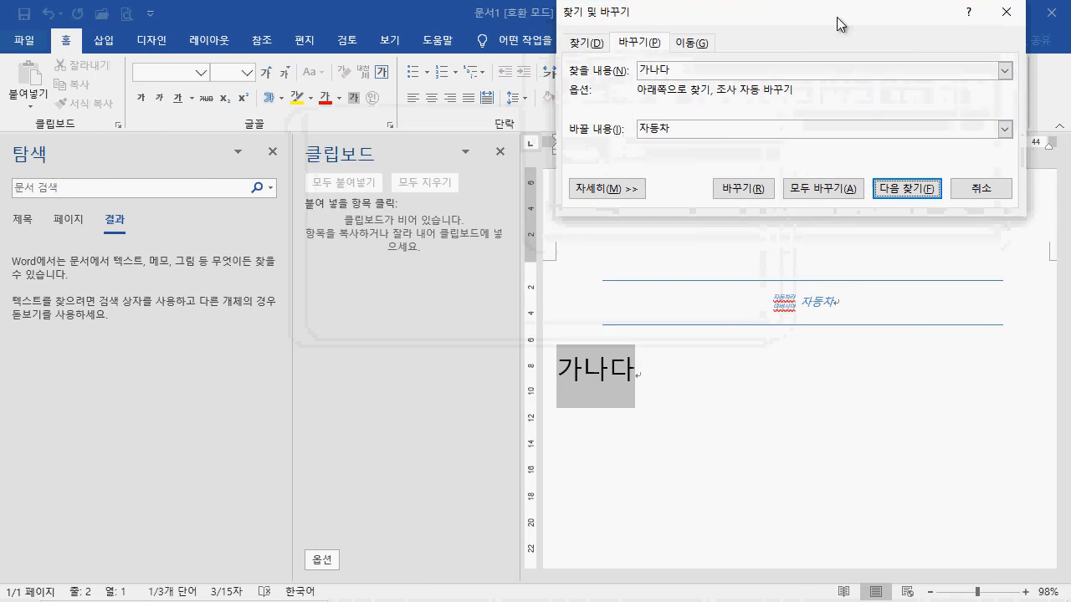
{"action": "left_click", "coordinate": [742, 189]}
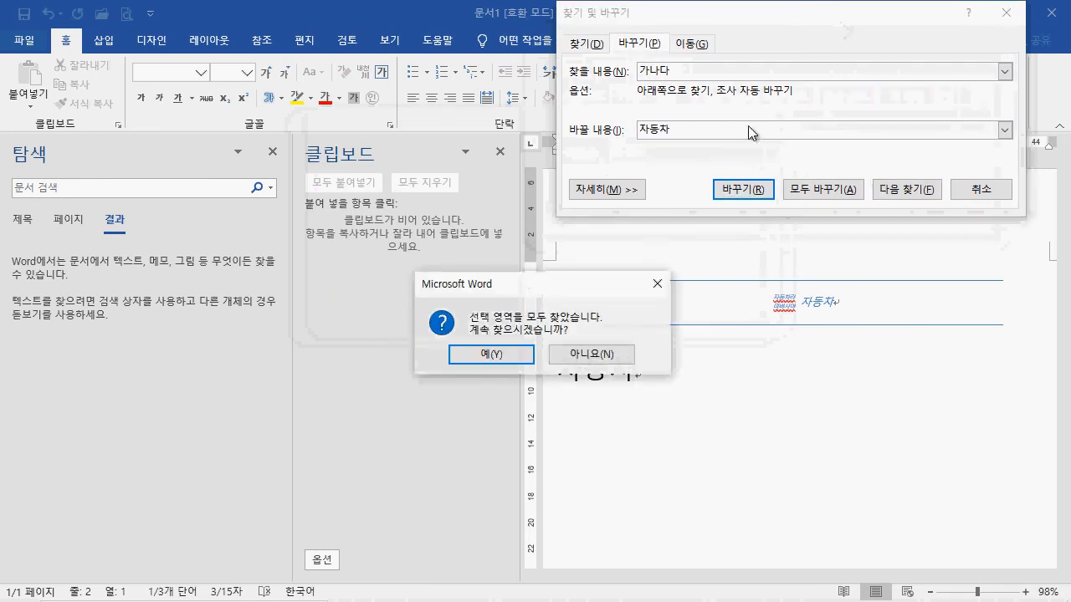
{"action": "left_click", "coordinate": [514, 358]}
{"action": "left_click", "coordinate": [521, 361]}
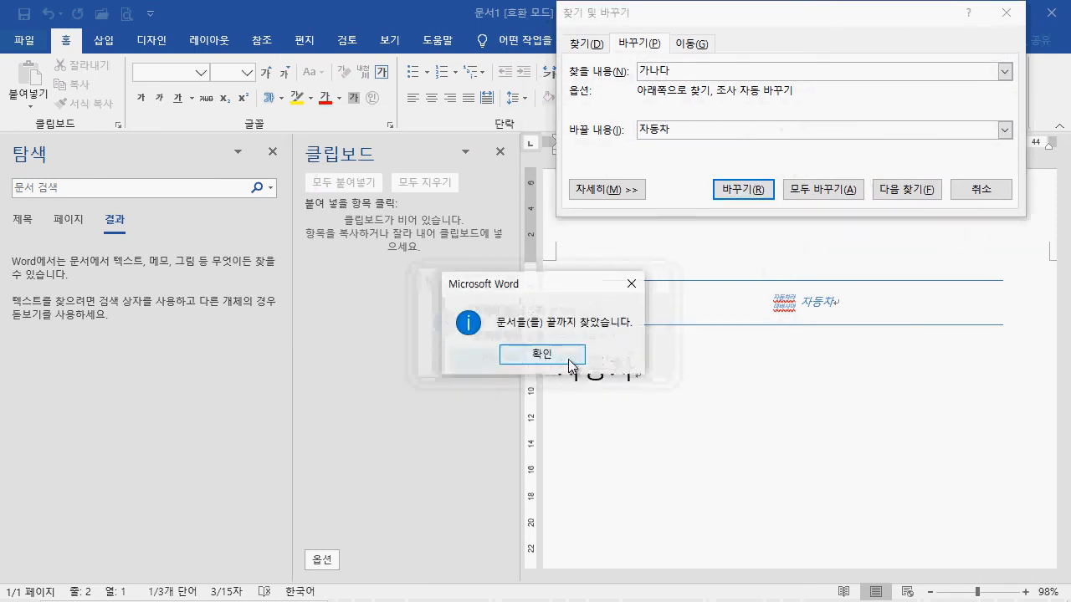
{"action": "left_click", "coordinate": [540, 356]}
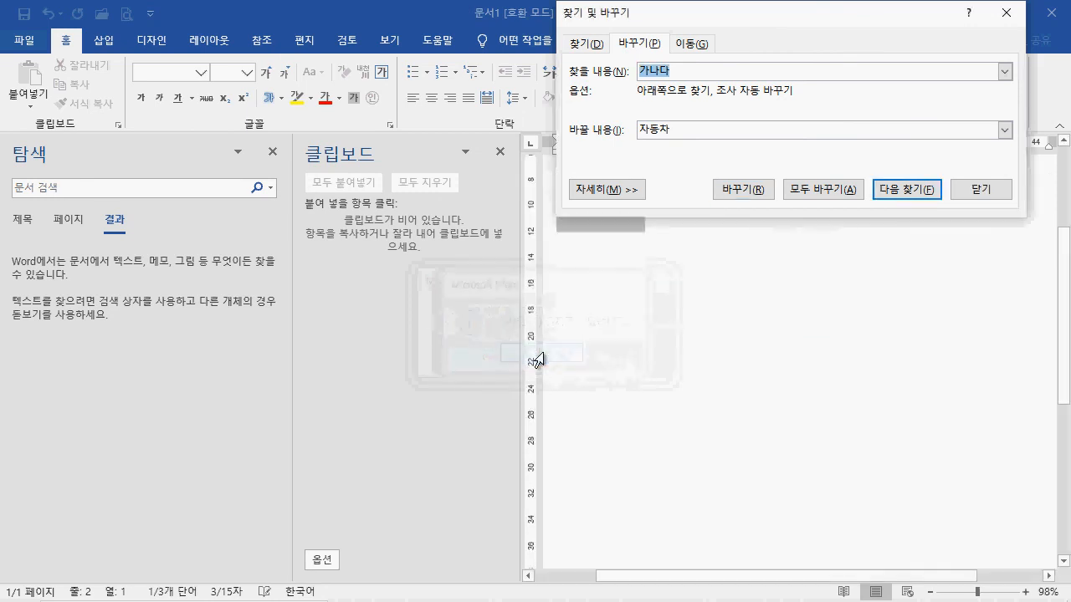
{"action": "scroll", "coordinate": [795, 401], "scroll_direction": "up", "scroll_amount": 3}
{"action": "key", "text": "Escape"}
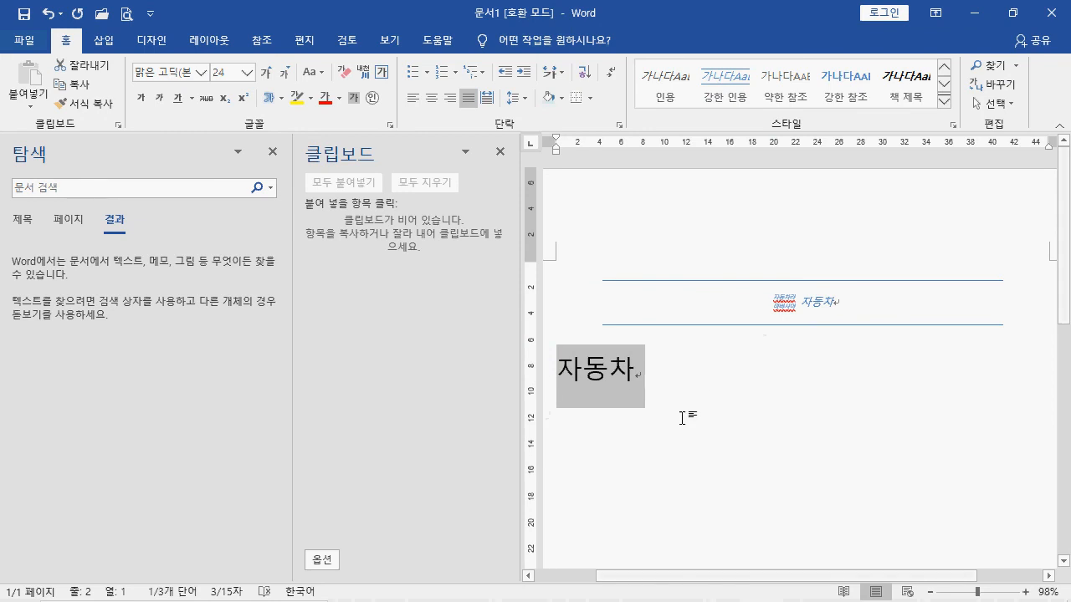
View the Go To options of Find and Replace, and select everything in the document
{"action": "left_click", "coordinate": [997, 85]}
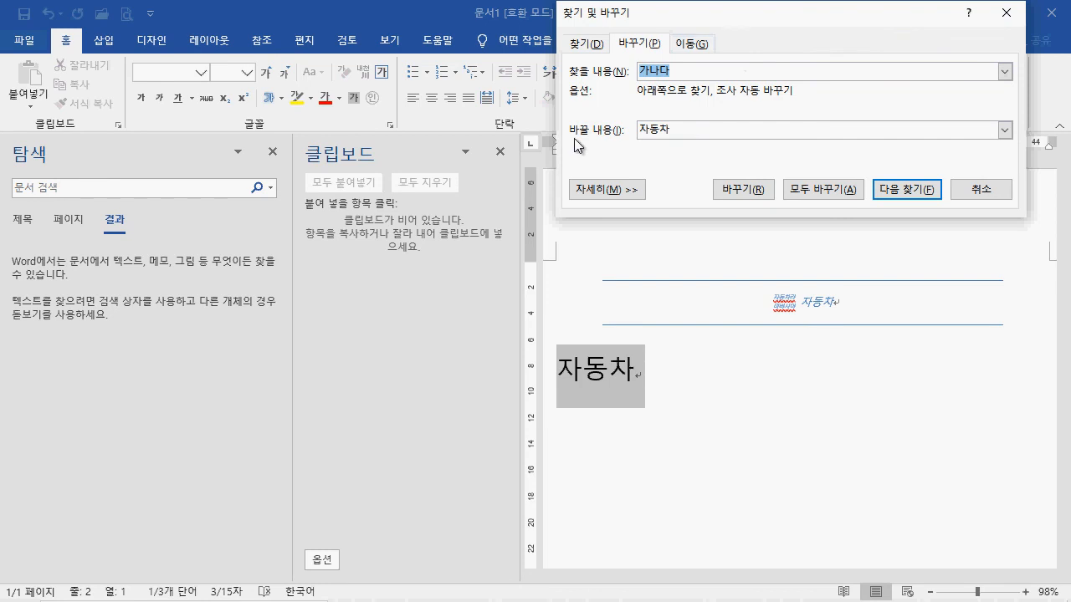
{"action": "left_click", "coordinate": [692, 44]}
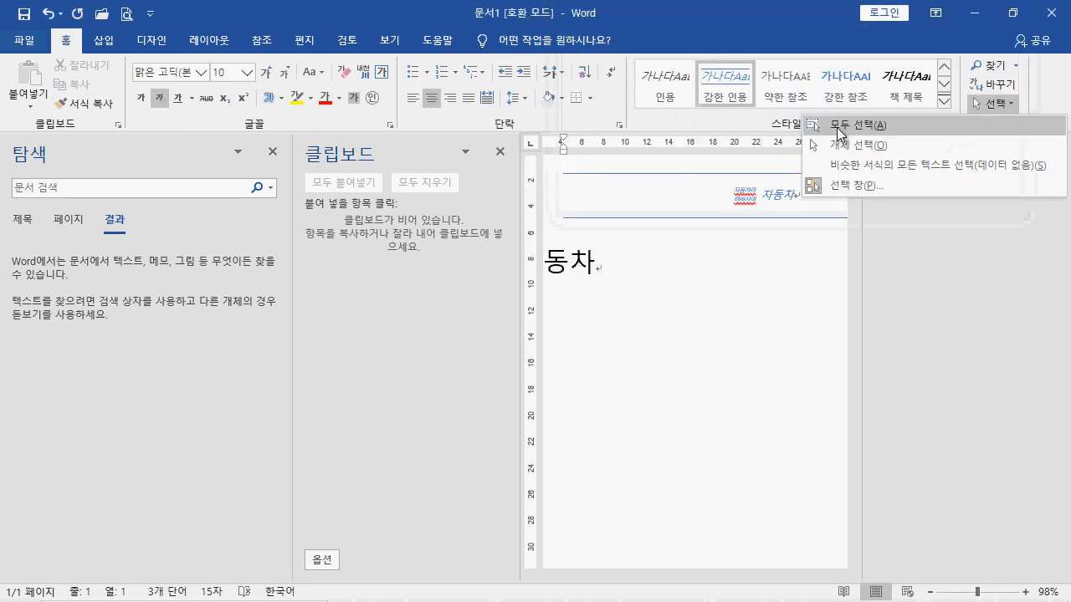
{"action": "left_click", "coordinate": [836, 127]}
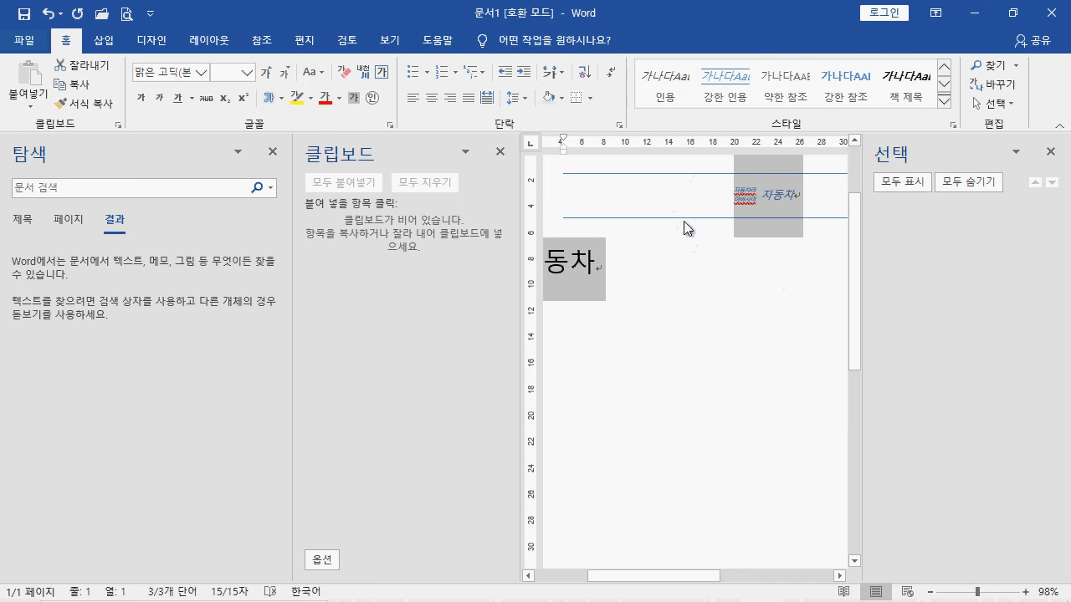
{"action": "left_click", "coordinate": [1009, 104]}
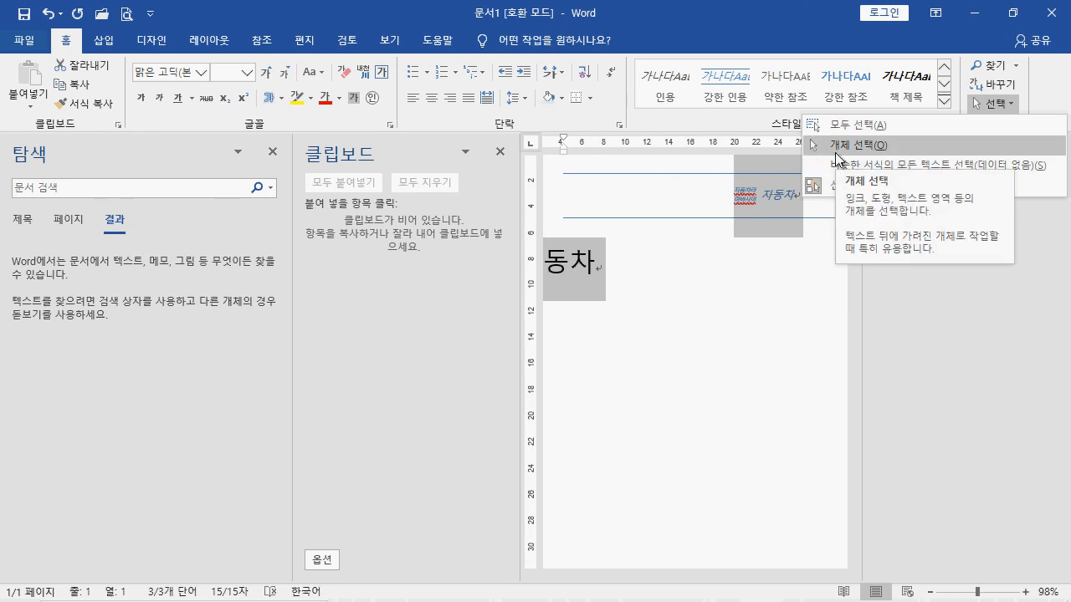
{"action": "left_click", "coordinate": [760, 196]}
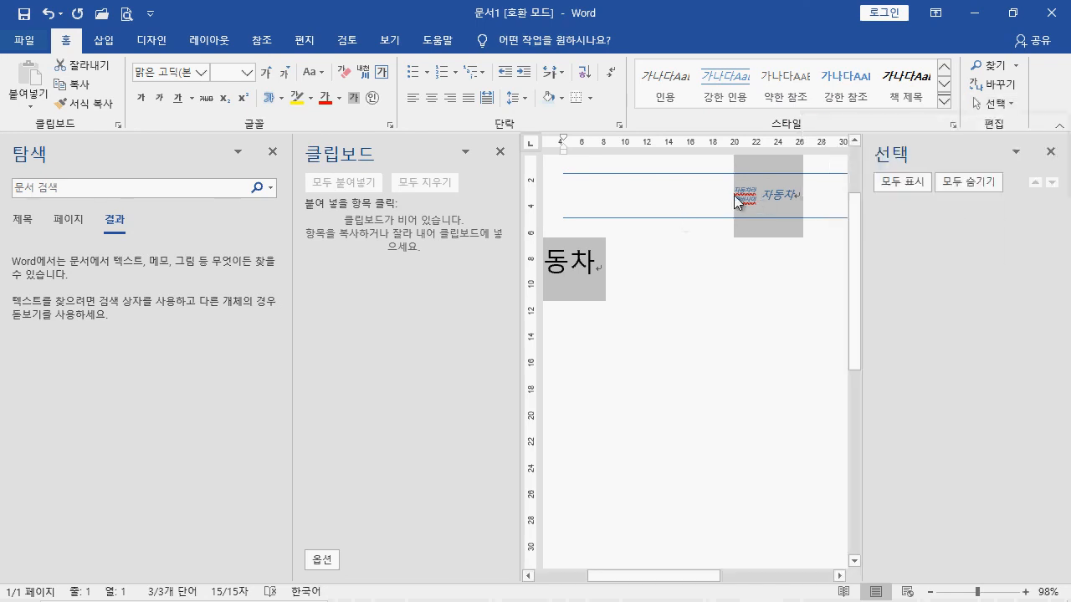
Display the Selection pane that lists the objects in the document
{"action": "left_click", "coordinate": [1008, 106]}
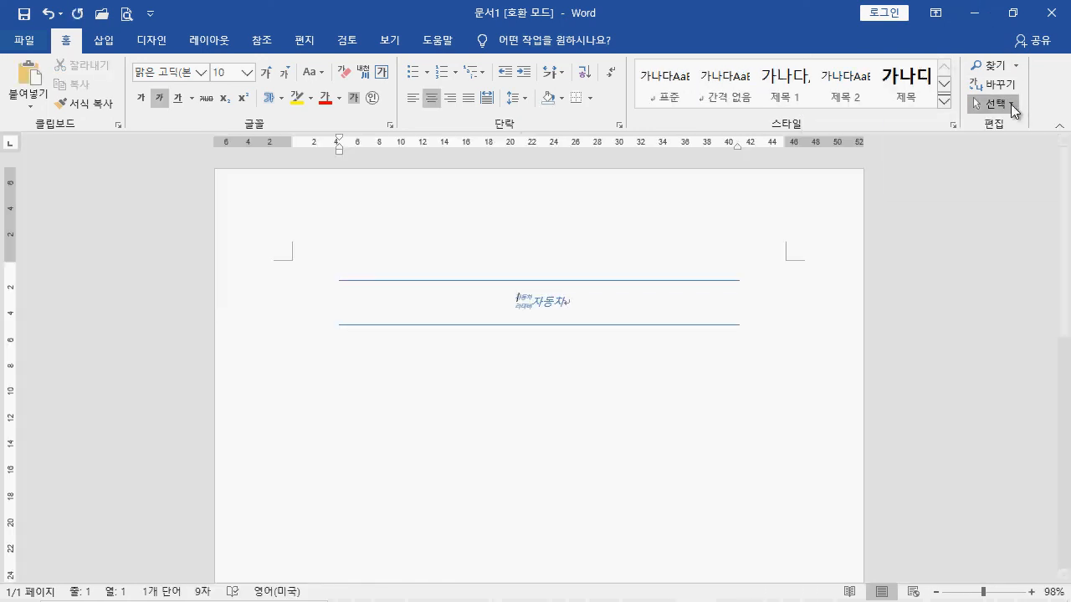
{"action": "left_click", "coordinate": [1006, 105]}
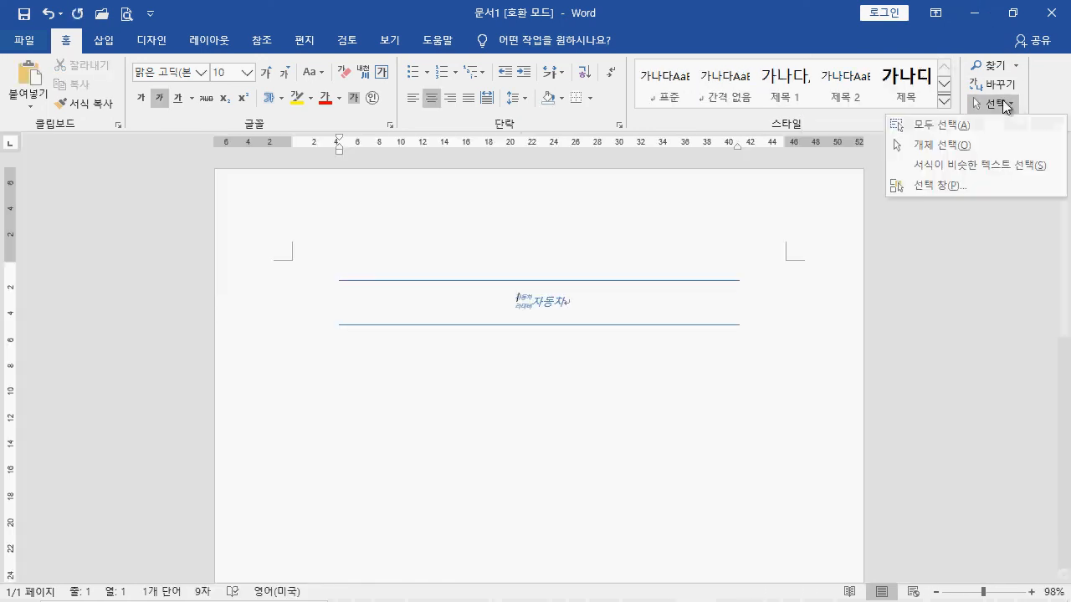
{"action": "left_click", "coordinate": [940, 186]}
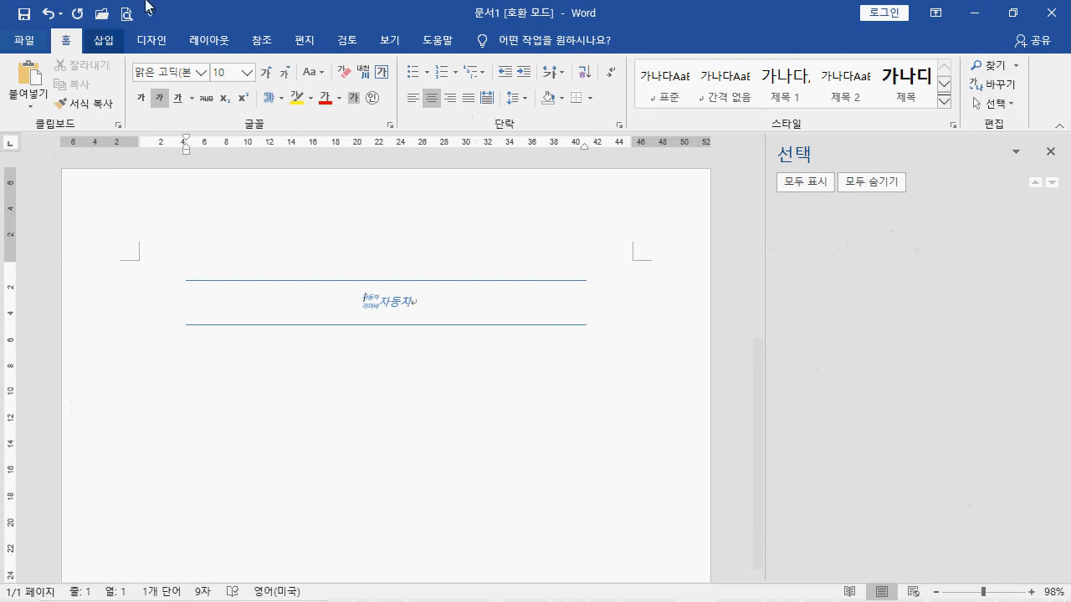
Insert the picture 02.jpg at the quote text and shrink it to about 6.73 cm wide and 5.05 cm high
{"action": "left_click", "coordinate": [103, 40]}
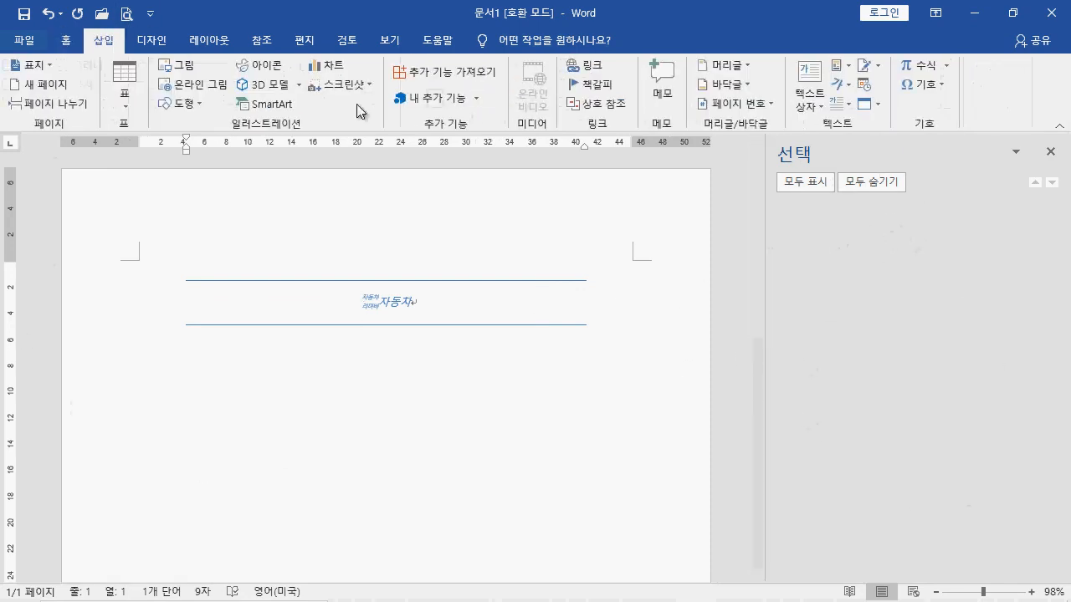
{"action": "left_click", "coordinate": [183, 70]}
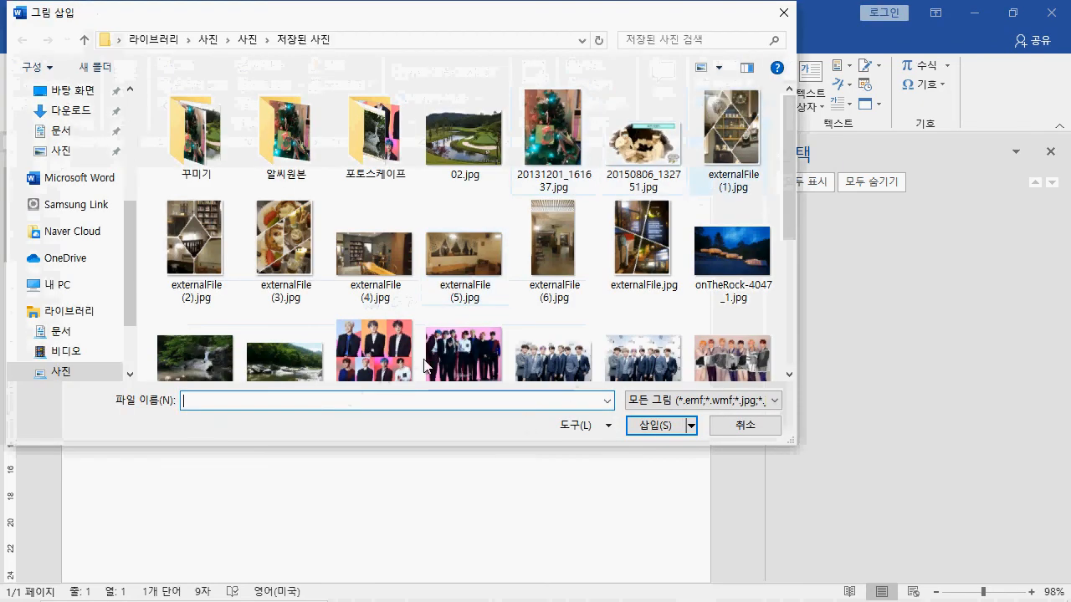
{"action": "double_click", "coordinate": [453, 114]}
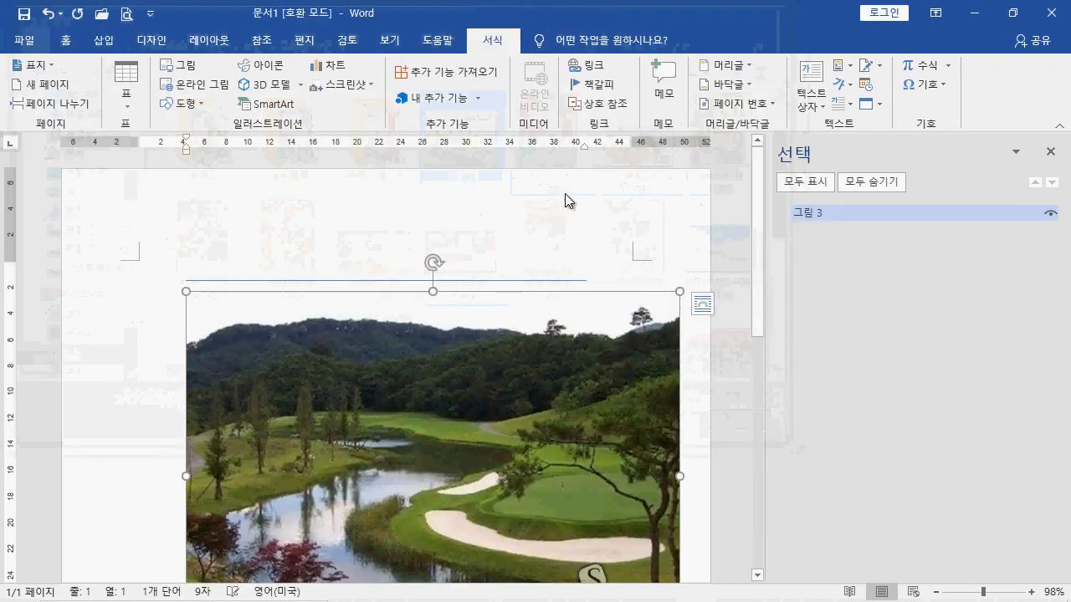
{"action": "left_click_drag", "start_coordinate": [680, 291], "coordinate": [371, 504]}
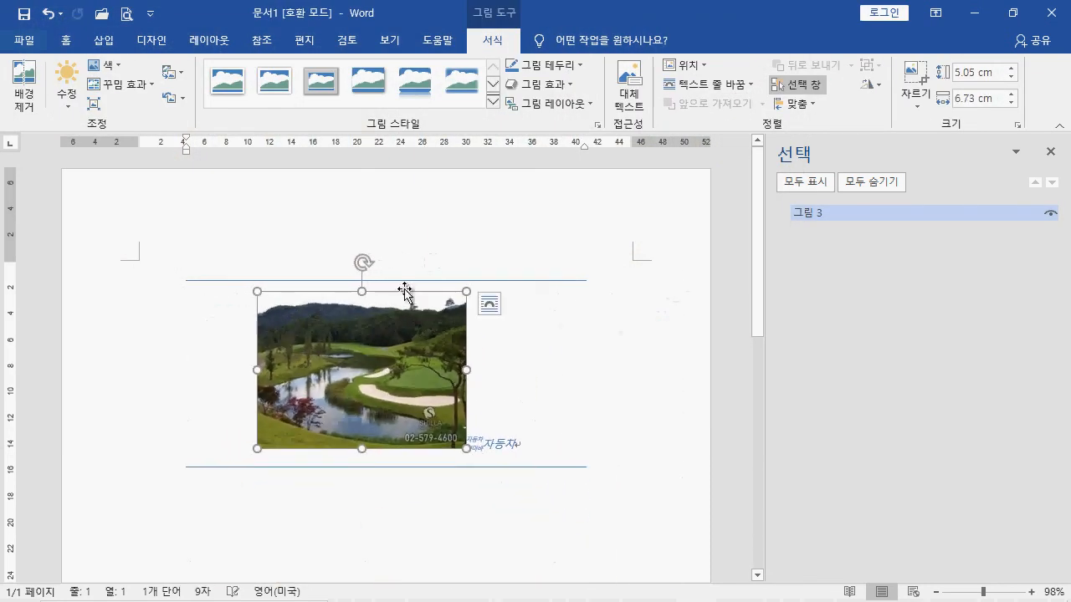
Set the picture's text wrapping to Top and Bottom and move the picture below the quote
{"action": "left_click_drag", "start_coordinate": [353, 357], "coordinate": [527, 475]}
{"action": "left_click_drag", "start_coordinate": [476, 381], "coordinate": [602, 428]}
{"action": "left_click", "coordinate": [538, 304]}
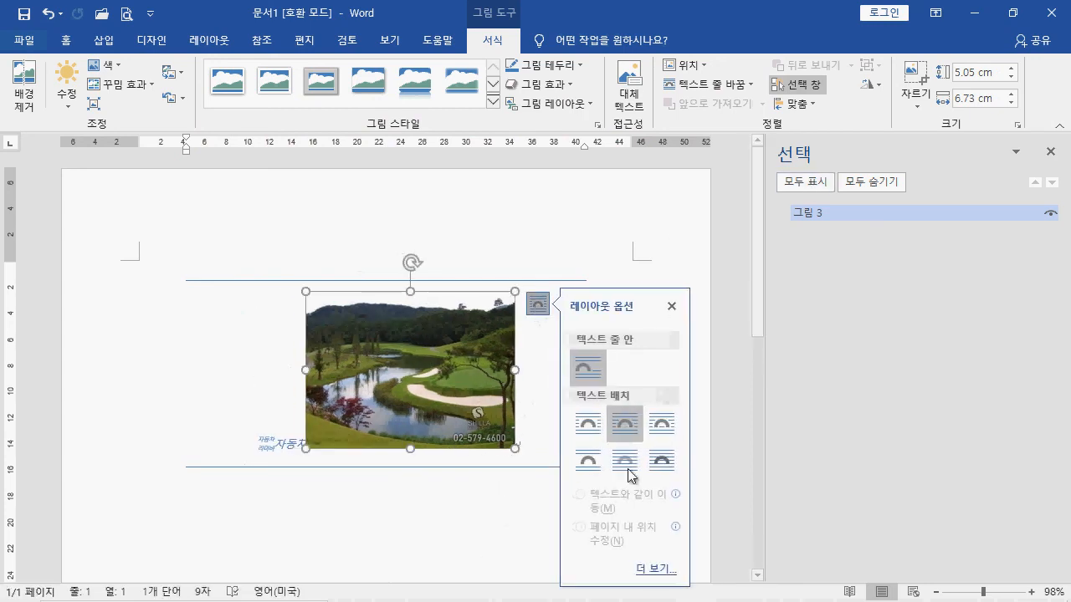
{"action": "left_click", "coordinate": [586, 464]}
{"action": "left_click_drag", "start_coordinate": [449, 361], "coordinate": [448, 453]}
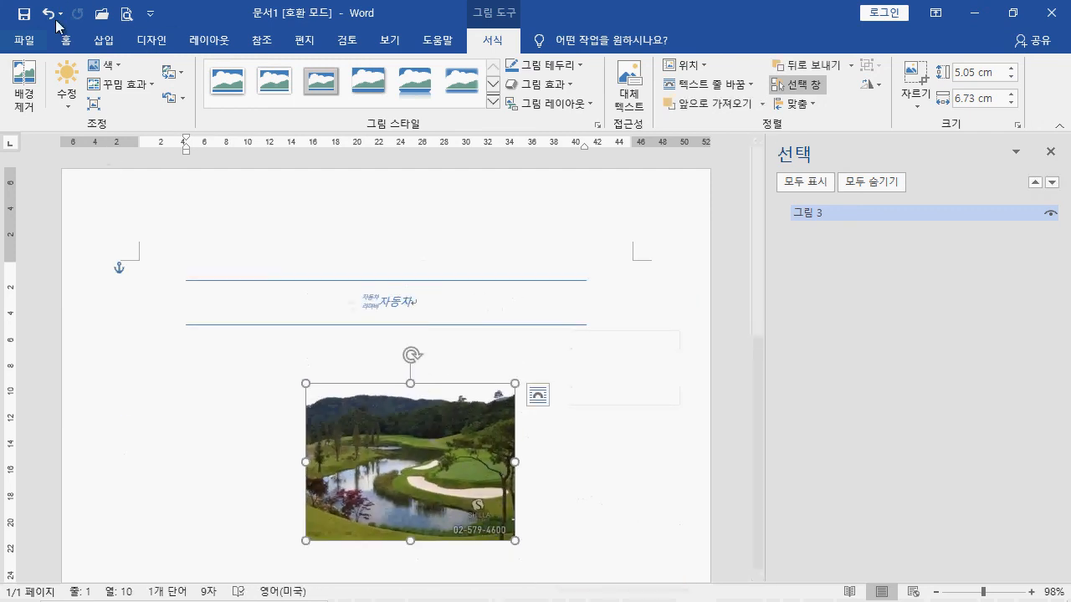
Add WordArt in the light blue shadowed style, shrink its box to about 7.21 by 4.43 cm, and place it below the picture
{"action": "left_click", "coordinate": [103, 40]}
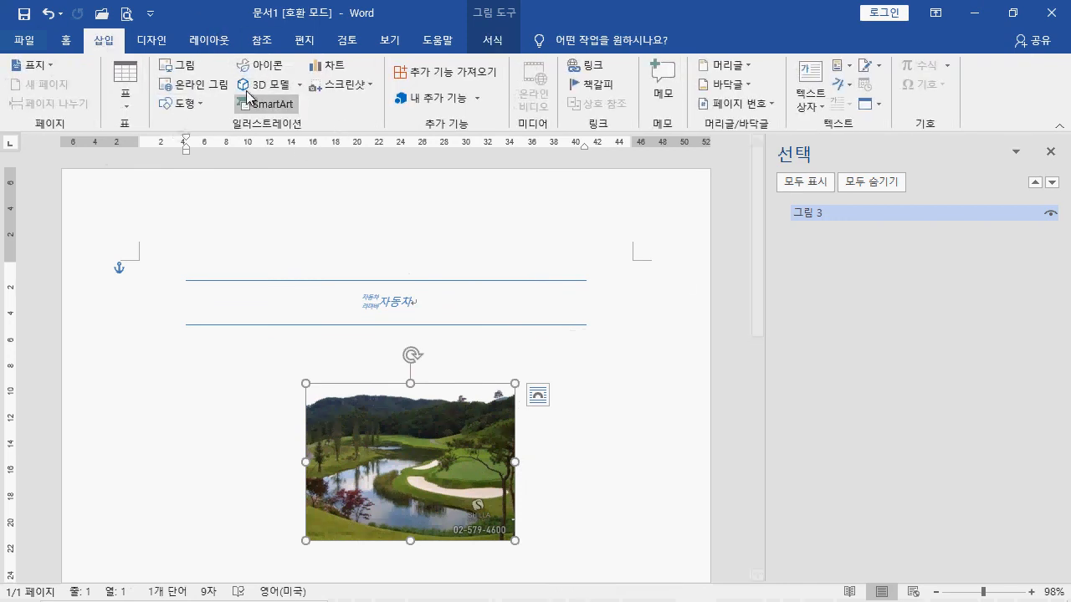
{"action": "left_click", "coordinate": [593, 459]}
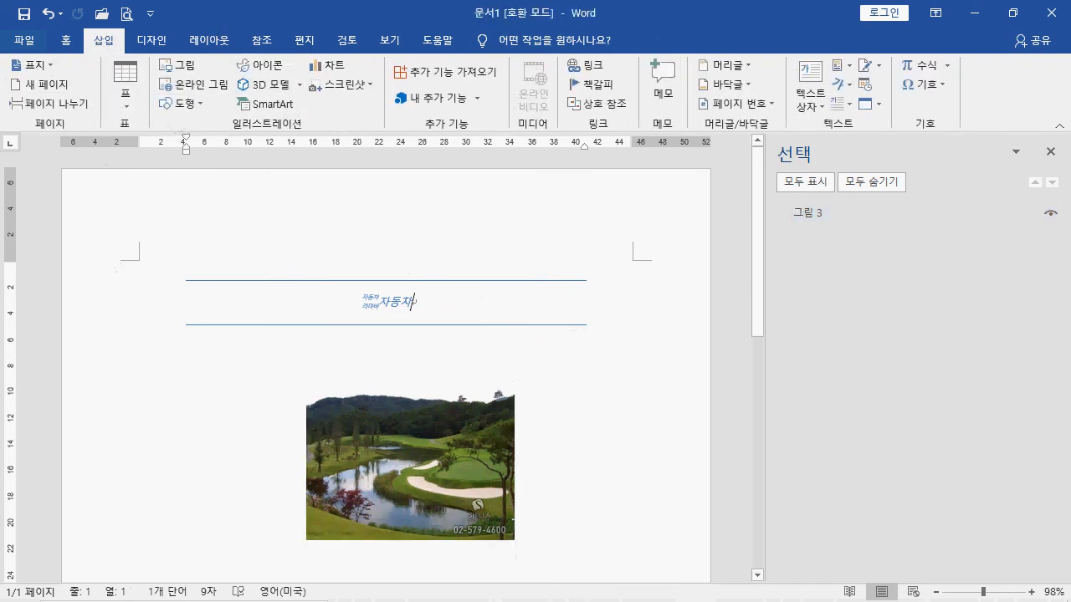
{"action": "left_click", "coordinate": [837, 83]}
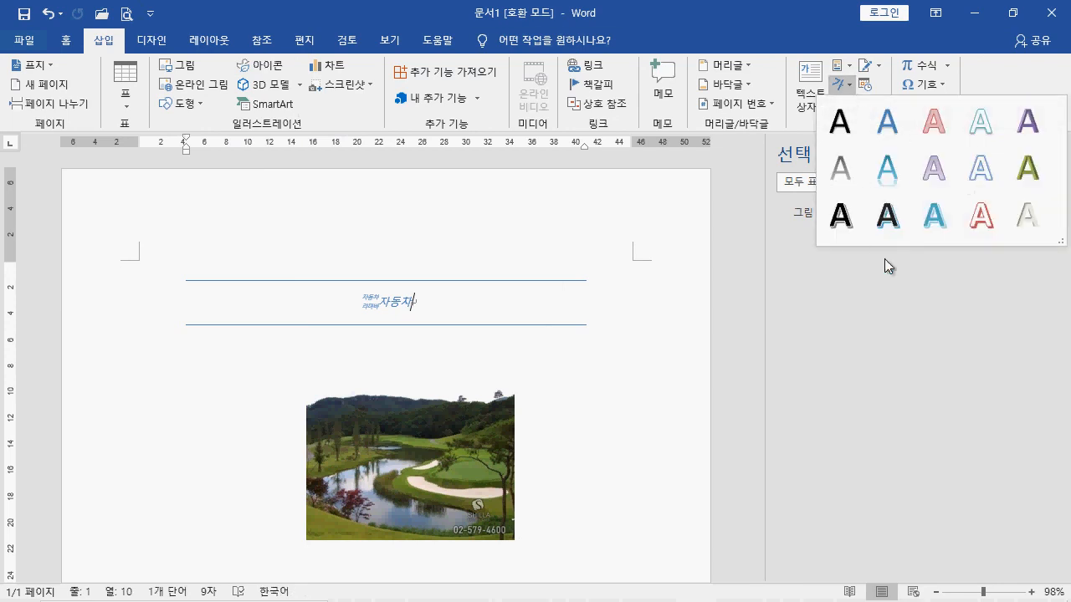
{"action": "left_click", "coordinate": [931, 220]}
{"action": "scroll", "coordinate": [552, 335], "scroll_direction": "down", "scroll_amount": 2}
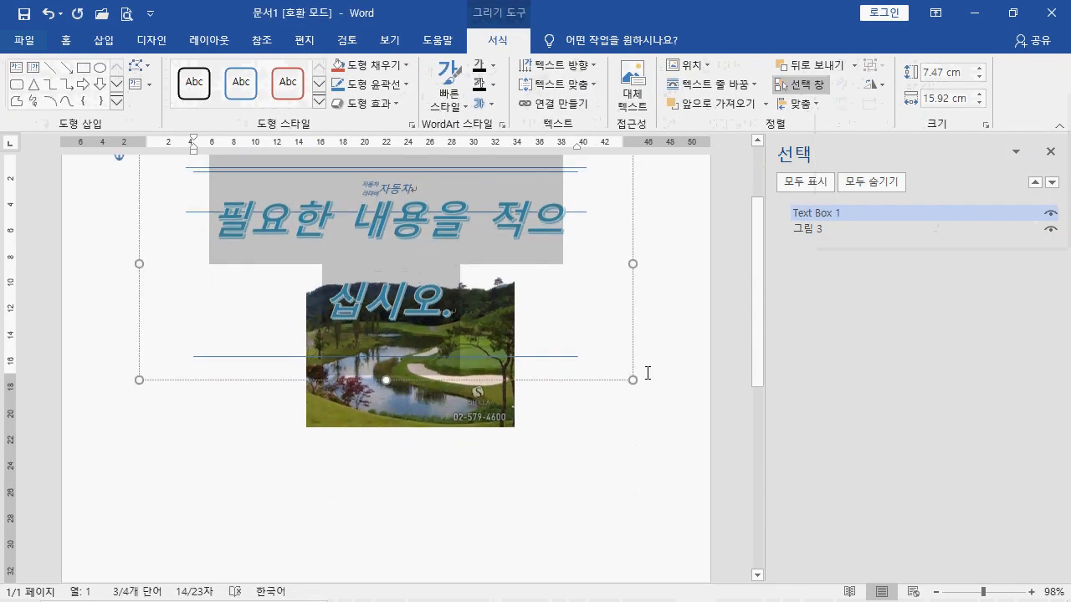
{"action": "left_click_drag", "start_coordinate": [632, 383], "coordinate": [363, 285]}
{"action": "left_click_drag", "start_coordinate": [254, 282], "coordinate": [428, 504]}
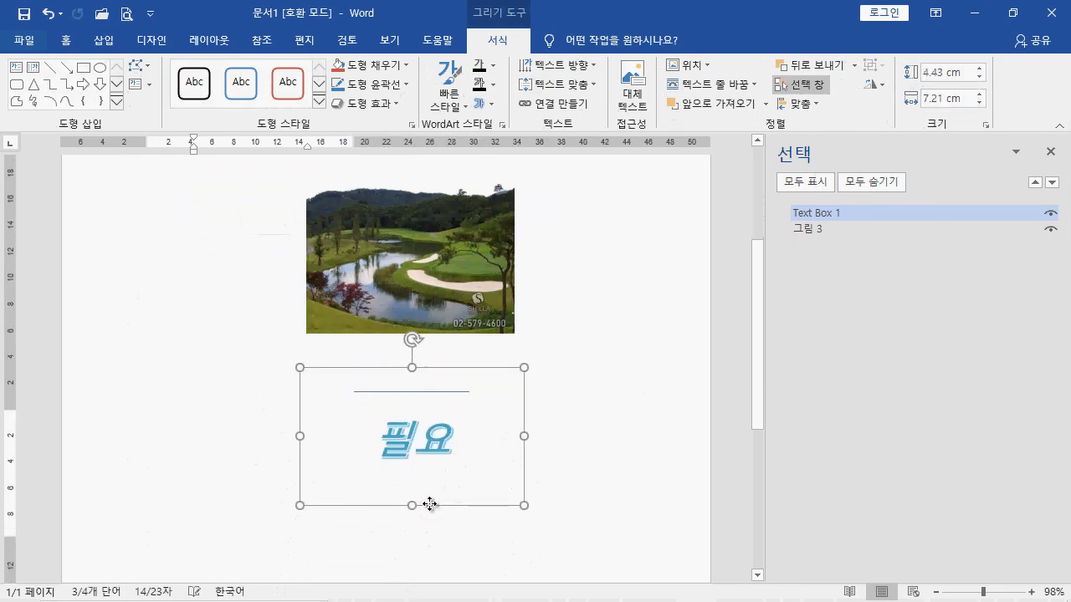
{"action": "left_click", "coordinate": [638, 251]}
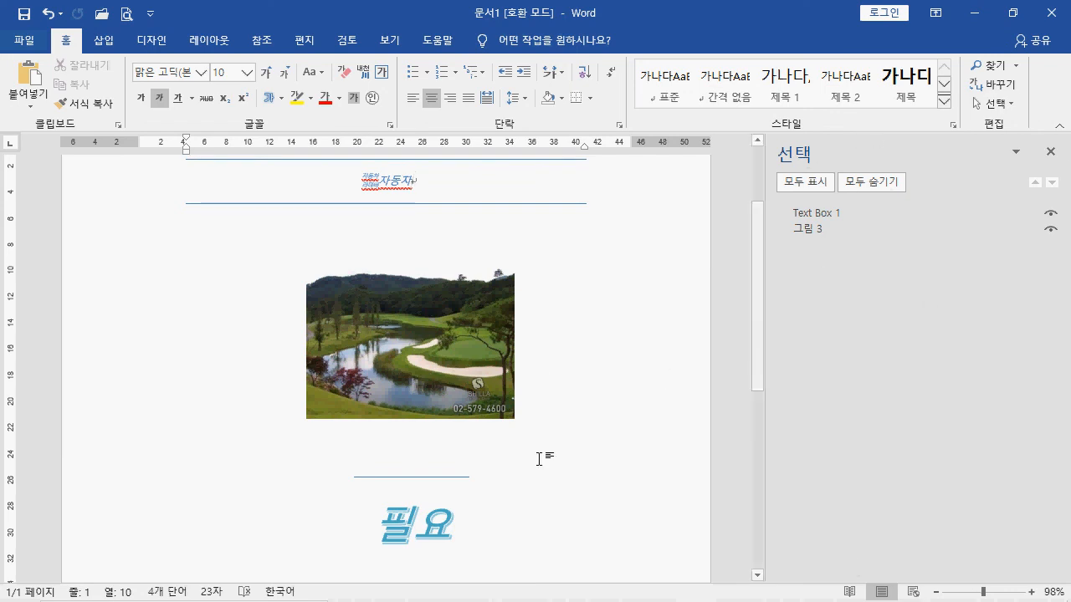
Select the golf course picture and the WordArt box in turn to match each with its entry in the object list
{"action": "left_click", "coordinate": [386, 328]}
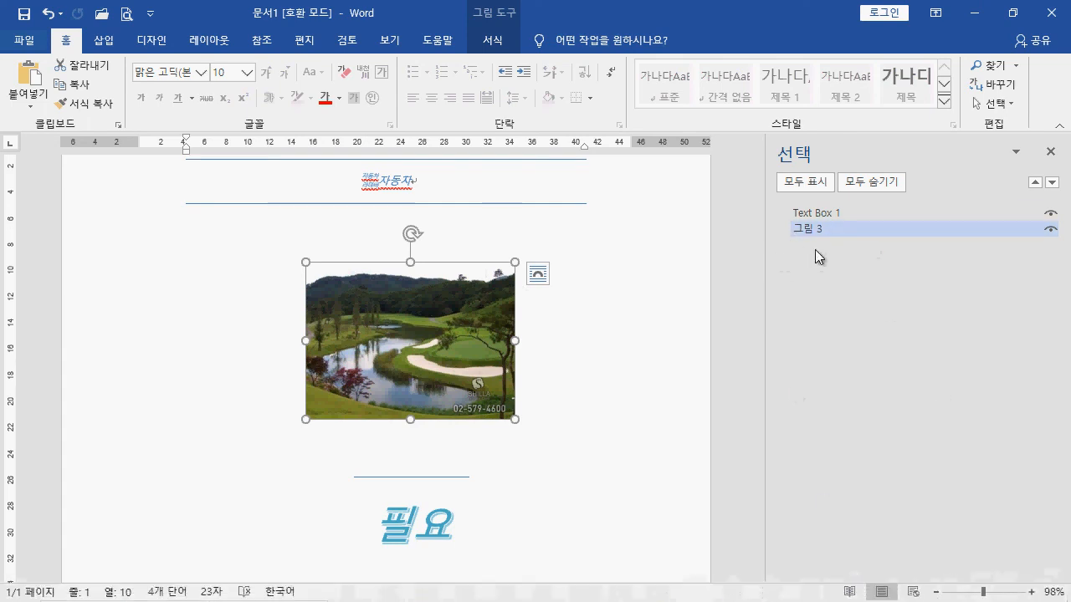
{"action": "left_click", "coordinate": [432, 506]}
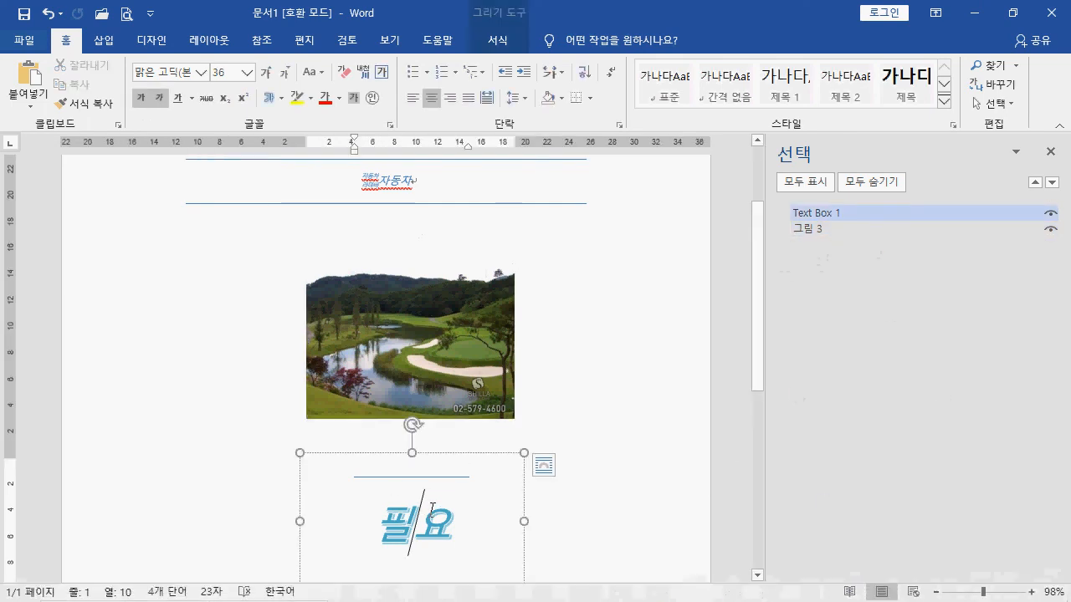
{"action": "left_click", "coordinate": [813, 214]}
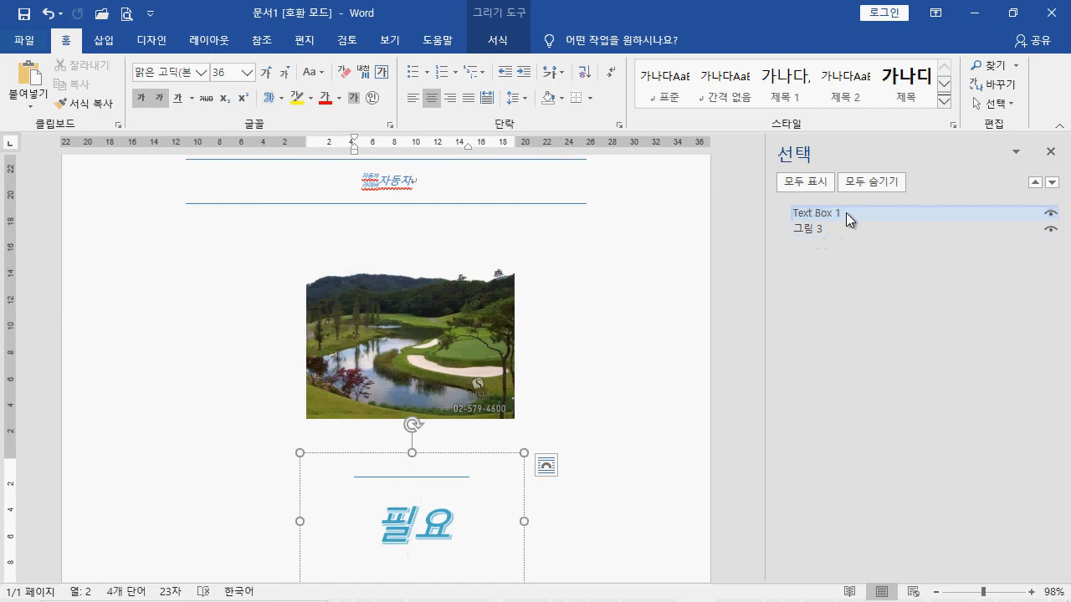
Hide only the WordArt box through the Selection pane, check the page, and show the box again
{"action": "left_click", "coordinate": [1050, 214]}
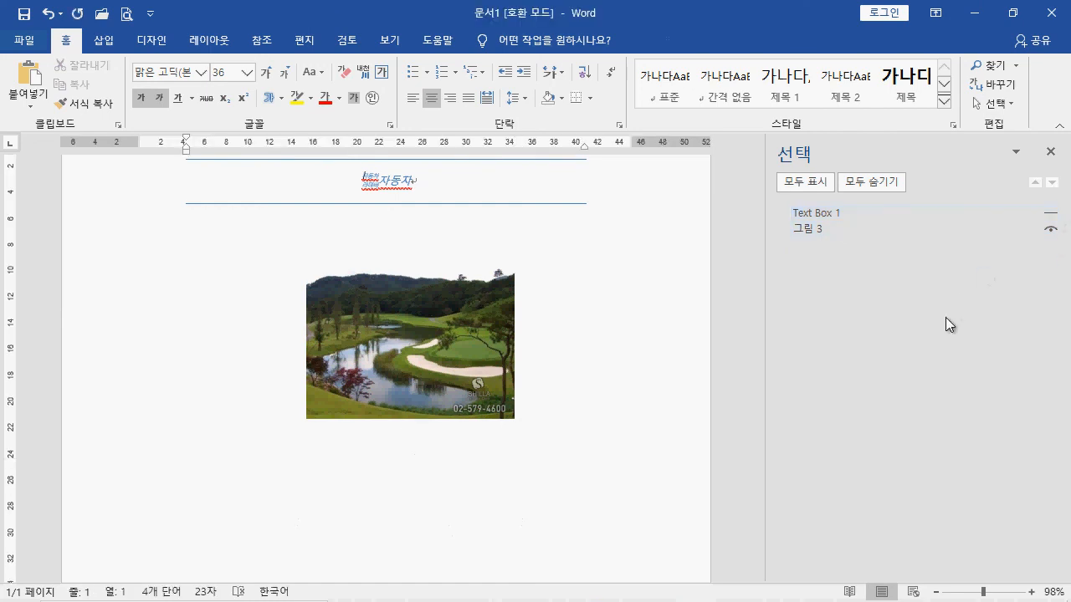
{"action": "scroll", "coordinate": [681, 413], "scroll_direction": "down", "scroll_amount": 3}
{"action": "scroll", "coordinate": [681, 413], "scroll_direction": "up", "scroll_amount": 3}
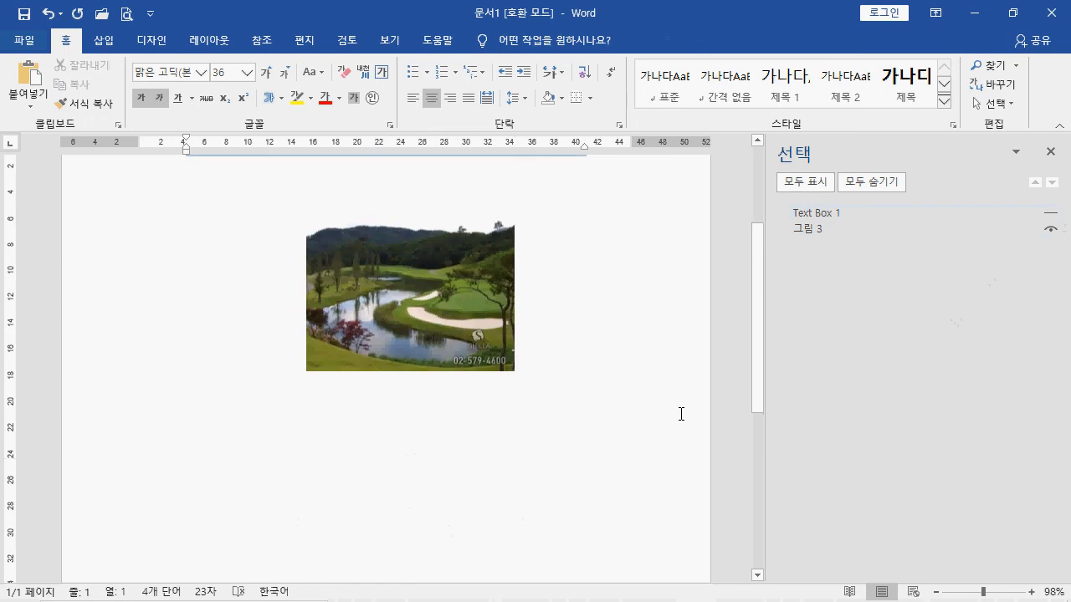
{"action": "left_click", "coordinate": [1051, 214]}
Hide all objects in the document at once, check the page, and show them all again
{"action": "scroll", "coordinate": [631, 366], "scroll_direction": "down", "scroll_amount": 3}
{"action": "left_click", "coordinate": [1035, 229]}
{"action": "left_click", "coordinate": [870, 184]}
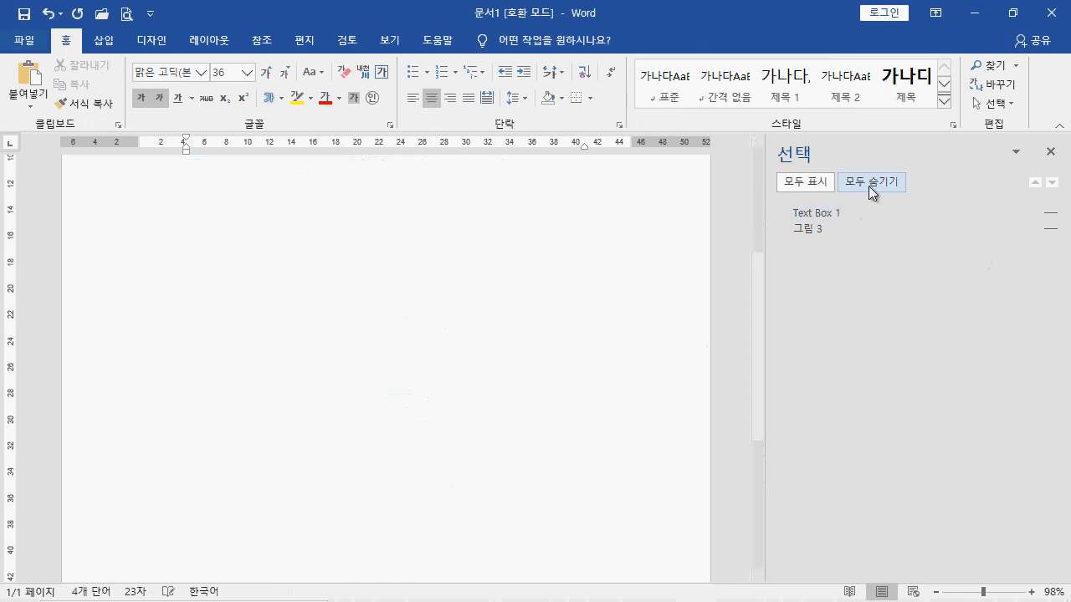
{"action": "scroll", "coordinate": [610, 435], "scroll_direction": "up", "scroll_amount": 4}
{"action": "scroll", "coordinate": [627, 420], "scroll_direction": "down", "scroll_amount": 2}
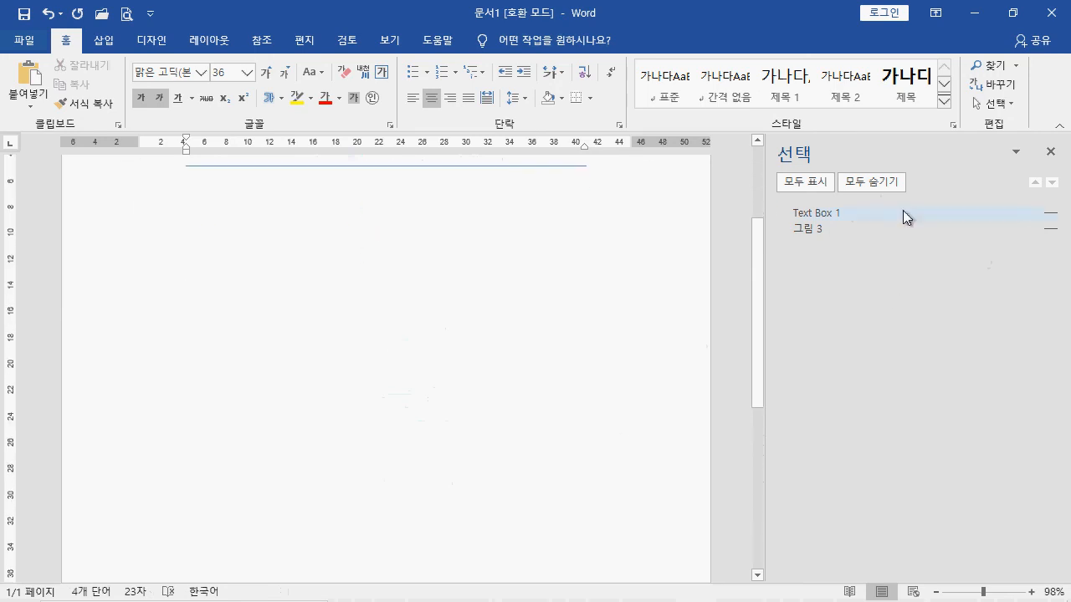
{"action": "left_click", "coordinate": [799, 213]}
{"action": "scroll", "coordinate": [521, 294], "scroll_direction": "up", "scroll_amount": 3}
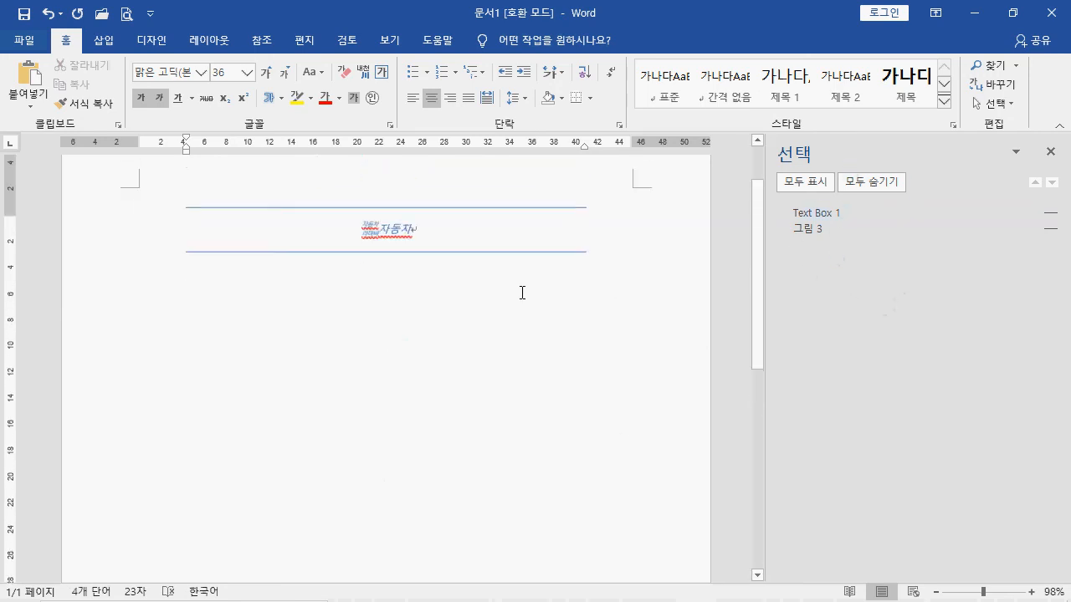
{"action": "scroll", "coordinate": [539, 307], "scroll_direction": "down", "scroll_amount": 6}
{"action": "scroll", "coordinate": [544, 310], "scroll_direction": "up", "scroll_amount": 5}
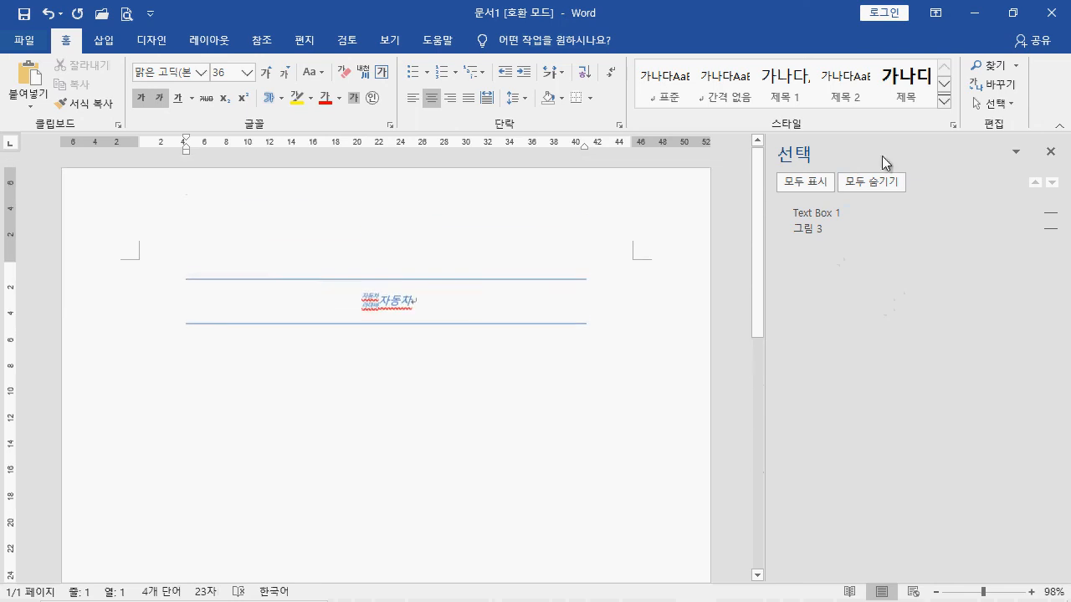
{"action": "left_click", "coordinate": [816, 184]}
{"action": "scroll", "coordinate": [695, 251], "scroll_direction": "down", "scroll_amount": 5}
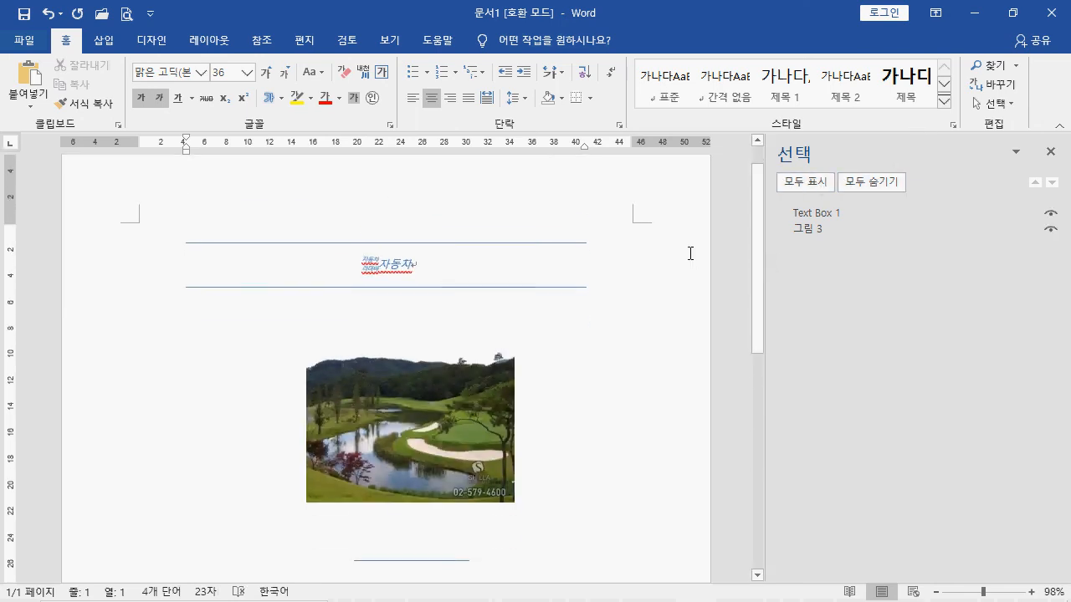
{"action": "scroll", "coordinate": [669, 243], "scroll_direction": "up", "scroll_amount": 3}
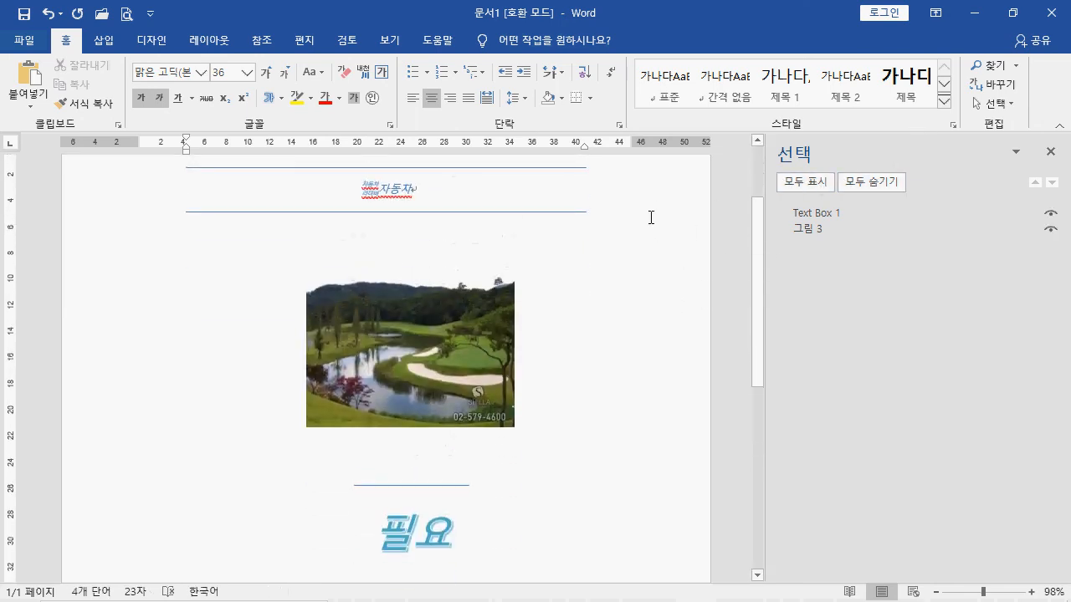
Rename the golf course picture as "골프장" in the list of objects
{"action": "left_click", "coordinate": [461, 352]}
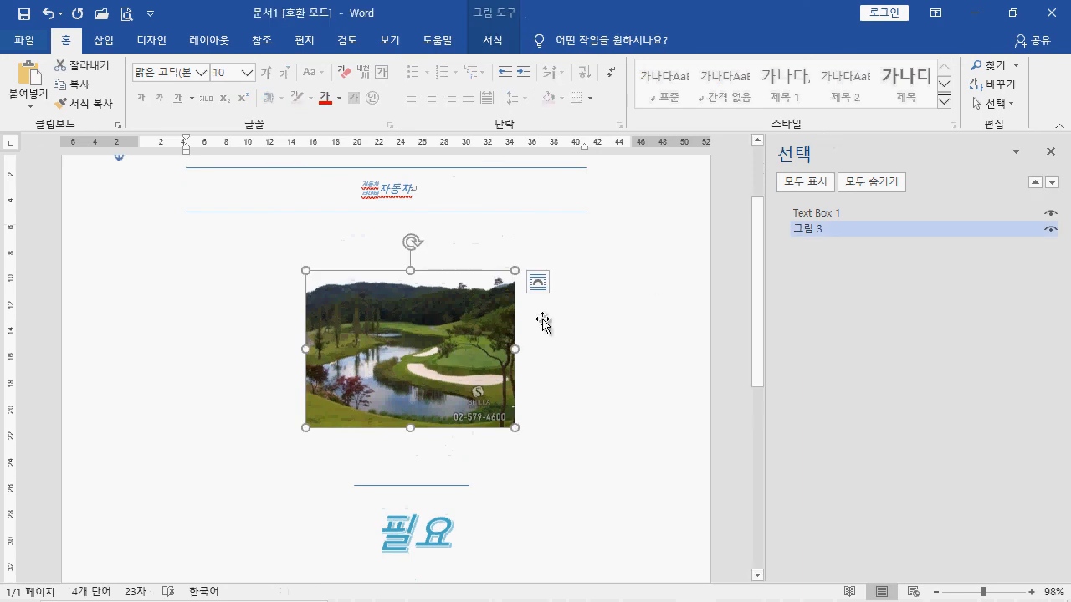
{"action": "left_click", "coordinate": [818, 227]}
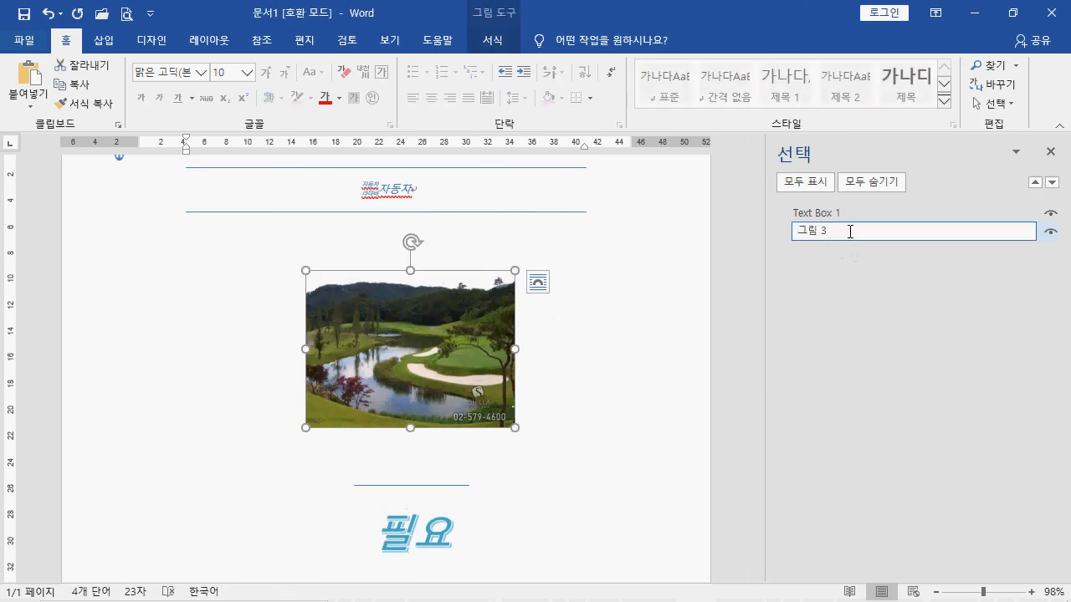
{"action": "key", "text": "Delete"}
{"action": "key", "text": "Delete"}
{"action": "key", "text": "Delete"}
{"action": "type", "text": "골픚ㅇ"}
{"action": "type", "text": "프장"}
{"action": "key", "text": "Return"}
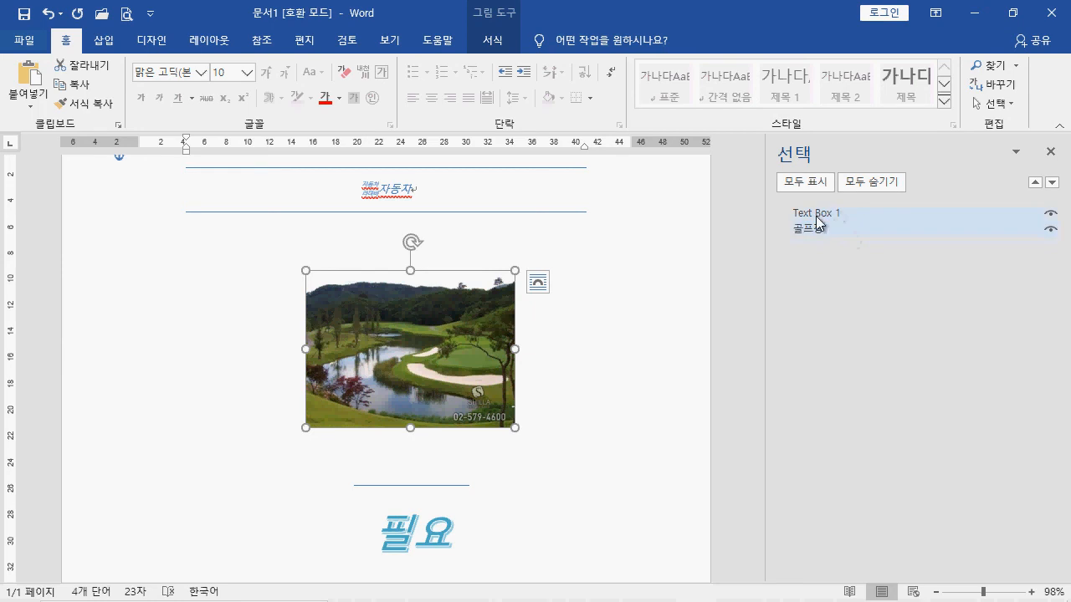
Rename the WordArt object "Text Box 1" as "워드아트연습"
{"action": "left_click", "coordinate": [824, 214]}
{"action": "left_click", "coordinate": [829, 214]}
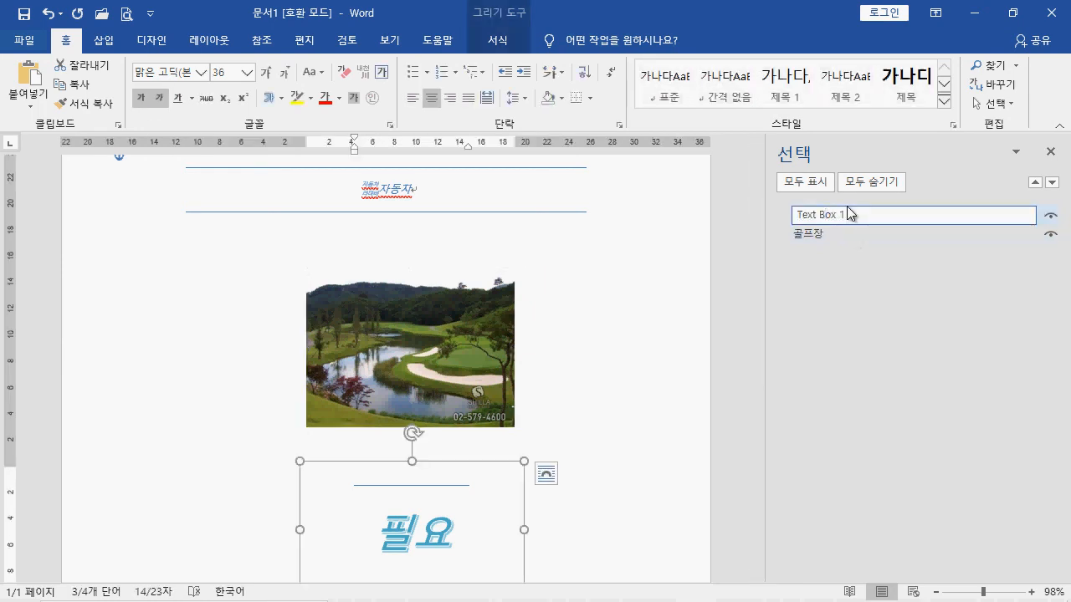
{"action": "key", "text": "ctrl+a"}
{"action": "type", "text": "으ㅏ우ㅏㄷ드아트연습"}
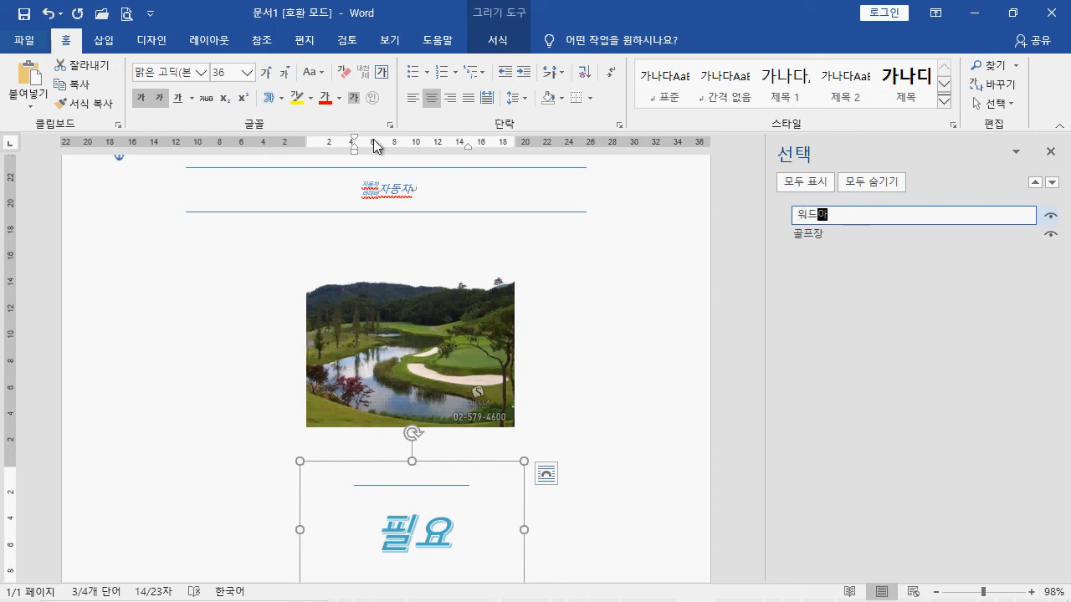
{"action": "key", "text": "Return"}
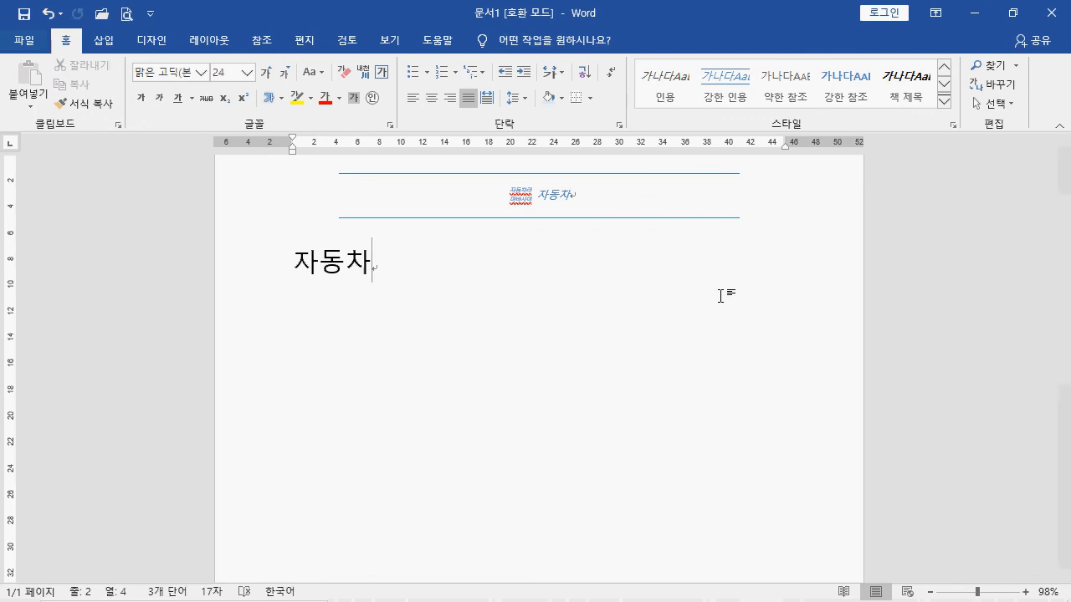
Display the Insert commands for the document containing the large "자동차" line
{"action": "left_click", "coordinate": [104, 40]}
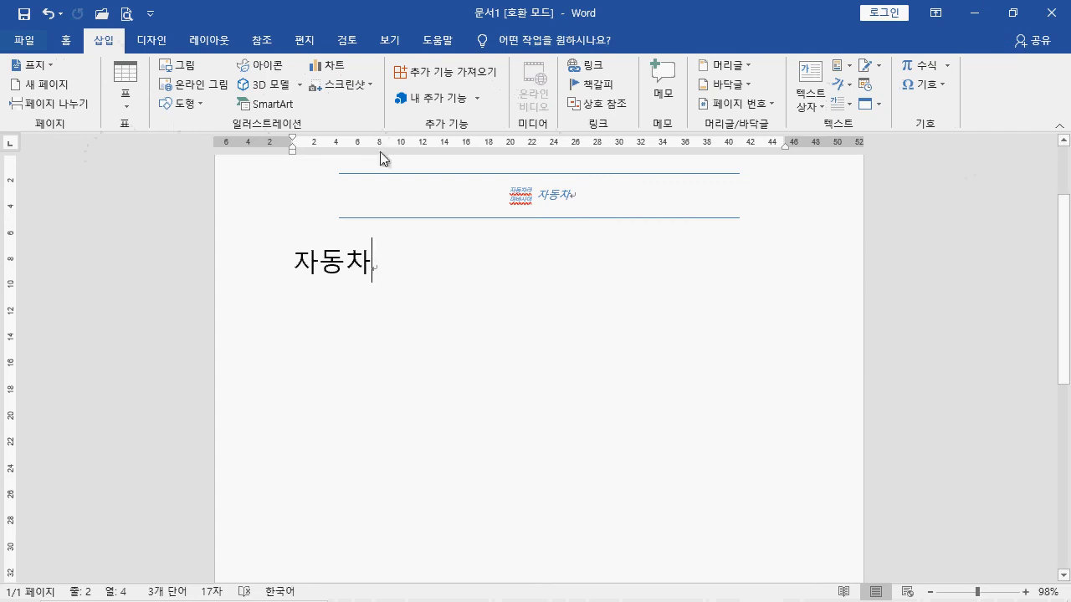